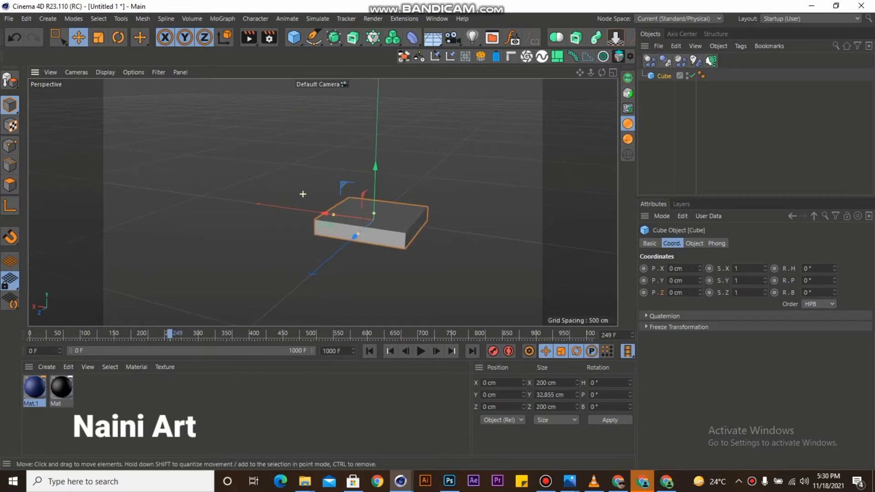
# Stretch the flat cube along X to about 1295 cm
pyautogui.click(302, 193)
pyautogui.scroll(-2, 314, 202)
pyautogui.scroll(2, 328, 205)
pyautogui.keyDown('alt'); pyautogui.moveTo(316, 199); pyautogui.dragTo(148, 174); pyautogui.keyUp('alt')
pyautogui.click(331, 204)
pyautogui.click(449, 166)
pyautogui.scroll(-3, 449, 166)
pyautogui.keyDown('alt'); pyautogui.moveTo(449, 166); pyautogui.dragTo(294, 188); pyautogui.keyUp('alt')
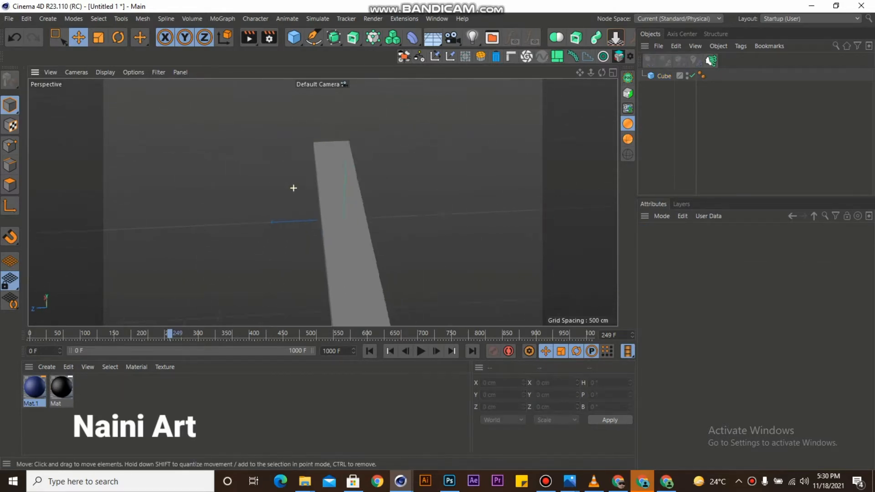
# Stretch the flat cube along Z to about 1539 cm to form a broad slab
pyautogui.scroll(2, 335, 232)
pyautogui.keyDown('alt'); pyautogui.moveTo(335, 233); pyautogui.dragTo(316, 173); pyautogui.keyUp('alt')
pyautogui.scroll(-3, 319, 171)
pyautogui.scroll(3, 337, 180)
pyautogui.click(367, 203)
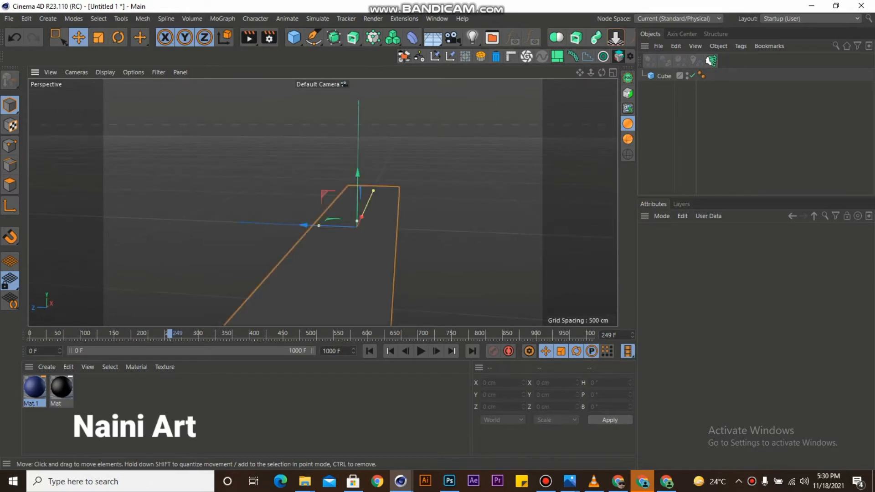
pyautogui.scroll(-3, 367, 203)
pyautogui.moveTo(336, 218); pyautogui.dragTo(192, 214)
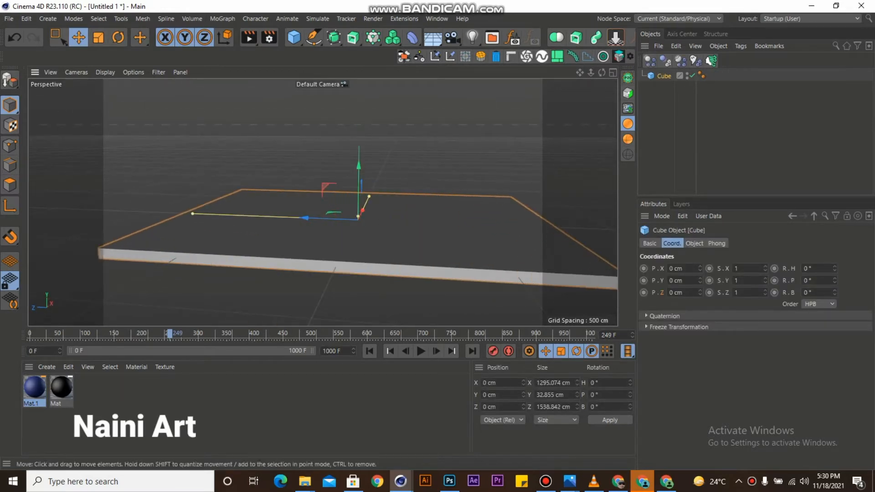
# Widen the slab along X to about 1916 cm and deselect it
pyautogui.click(237, 150)
pyautogui.keyDown('alt'); pyautogui.moveTo(237, 150); pyautogui.dragTo(349, 209); pyautogui.keyUp('alt')
pyautogui.scroll(-3, 350, 208)
pyautogui.scroll(3, 390, 195)
pyautogui.click(389, 195)
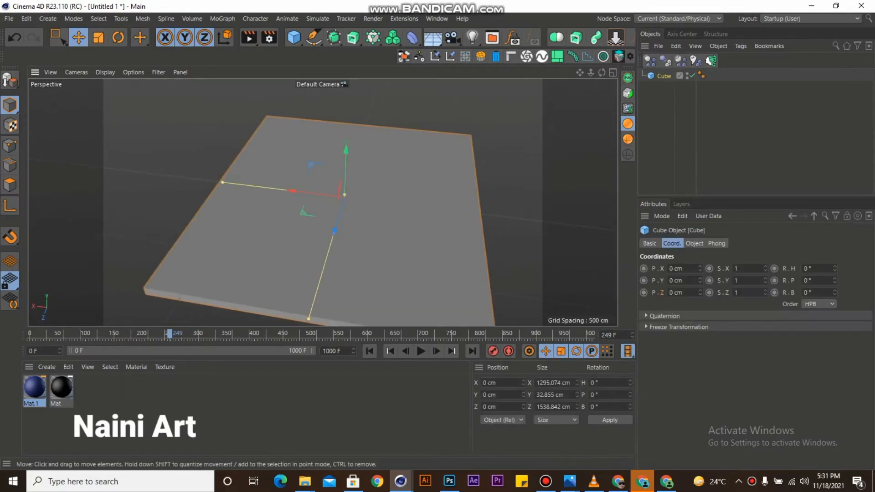
pyautogui.moveTo(222, 182); pyautogui.dragTo(168, 175)
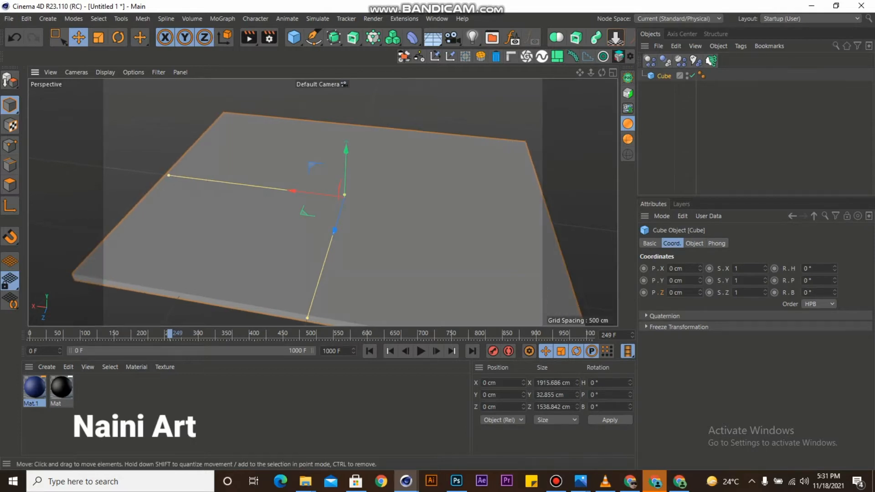
pyautogui.click(146, 156)
pyautogui.moveTo(323, 201)
pyautogui.keyDown('alt'); pyautogui.mouseDown()
pyautogui.moveTo(405, 217)
pyautogui.moveTo(428, 236)
pyautogui.moveTo(400, 237)
pyautogui.moveTo(326, 203)
pyautogui.mouseUp(); pyautogui.keyUp('alt')
pyautogui.click(246, 178)
# Apply the dark blue material Mat.1 to the slab
pyautogui.scroll(-3, 240, 177)
pyautogui.click(461, 249)
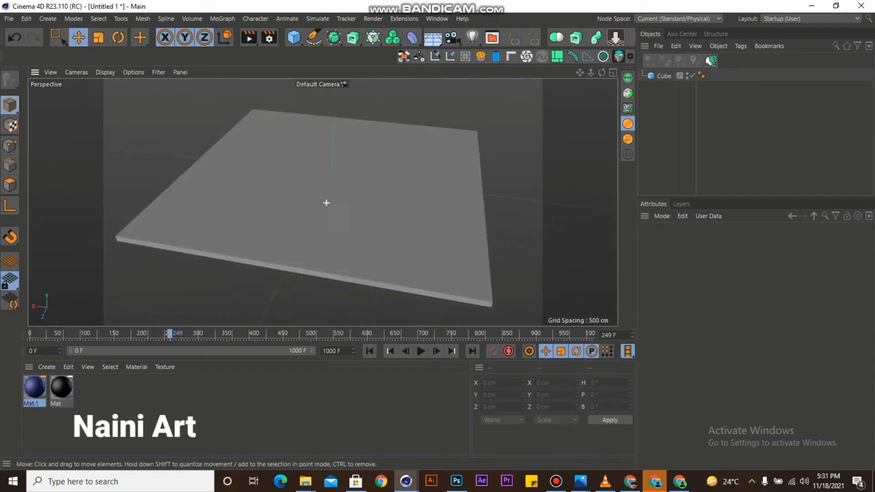
pyautogui.scroll(2, 326, 203)
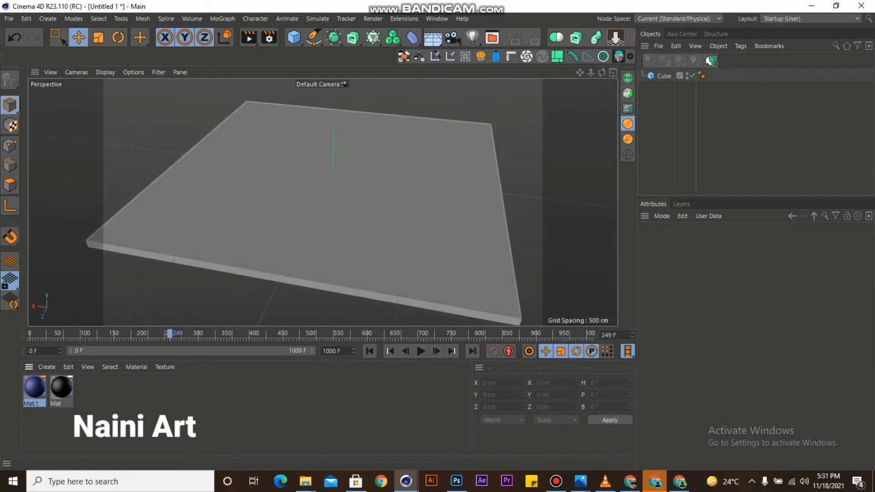
pyautogui.moveTo(35, 387); pyautogui.dragTo(169, 252)
pyautogui.scroll(-3, 170, 252)
pyautogui.click(182, 285)
pyautogui.scroll(2, 299, 171)
pyautogui.scroll(-3, 300, 171)
pyautogui.keyDown('alt'); pyautogui.moveTo(299, 171); pyautogui.dragTo(295, 207); pyautogui.keyUp('alt')
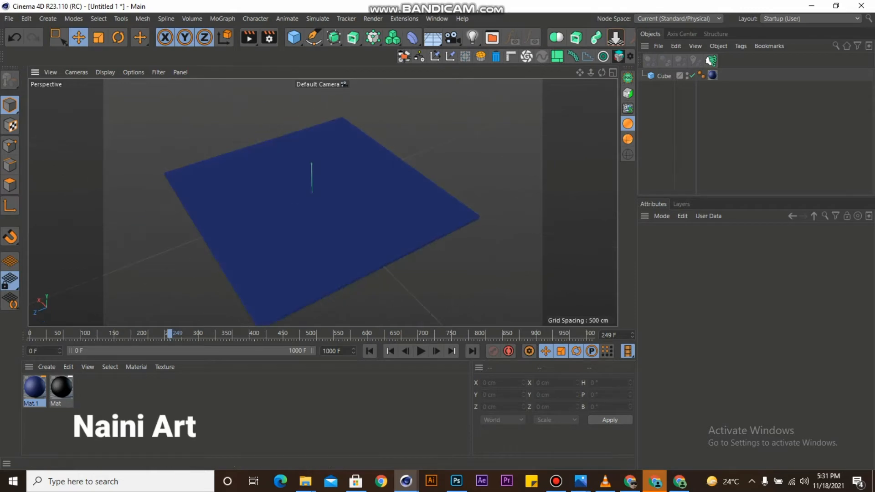
# Add a Helix spline and raise it above the slab to about 236 cm in Y
pyautogui.click(314, 37)
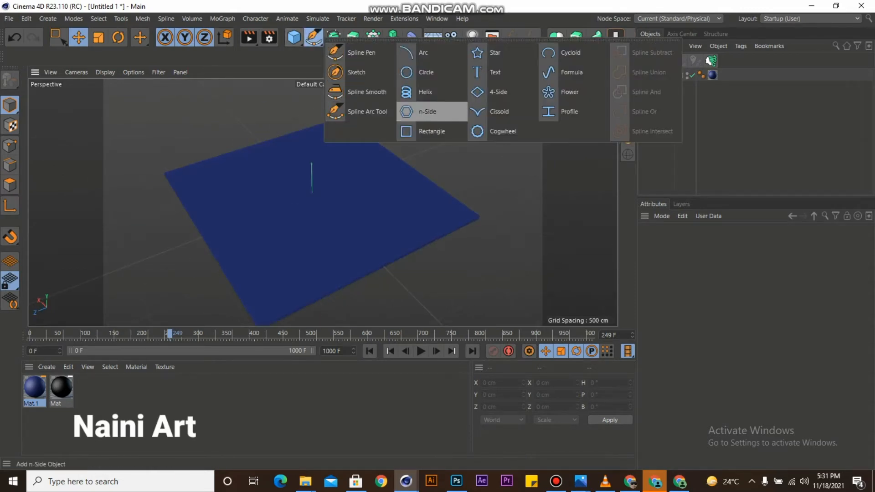
pyautogui.click(426, 92)
pyautogui.scroll(1, 309, 157)
pyautogui.moveTo(310, 158); pyautogui.dragTo(309, 121)
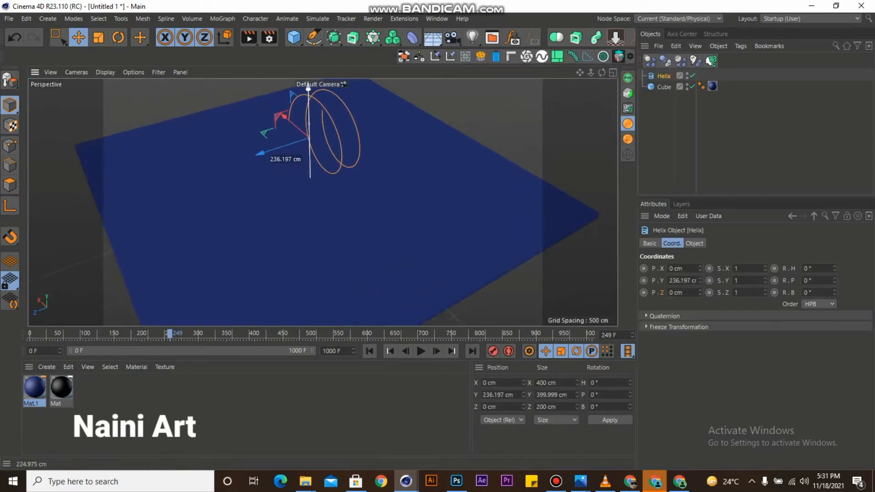
# Set the helix's plane to XZ in its object properties
pyautogui.click(694, 243)
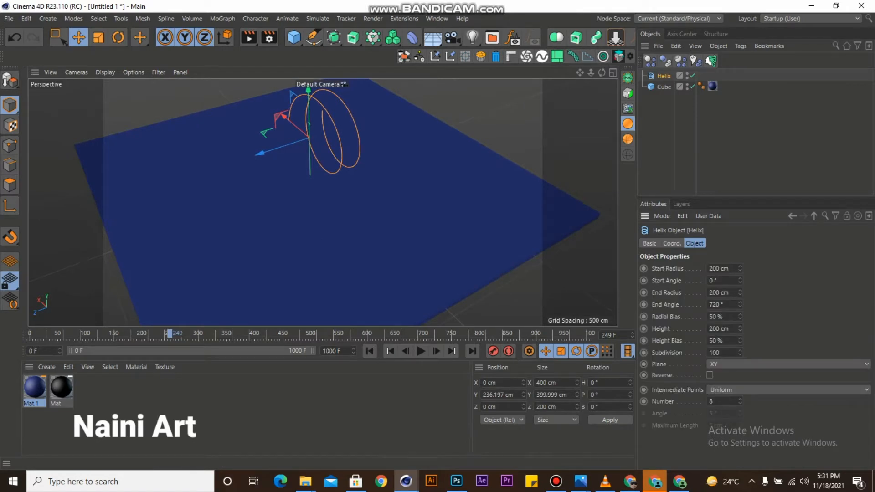
pyautogui.click(774, 364)
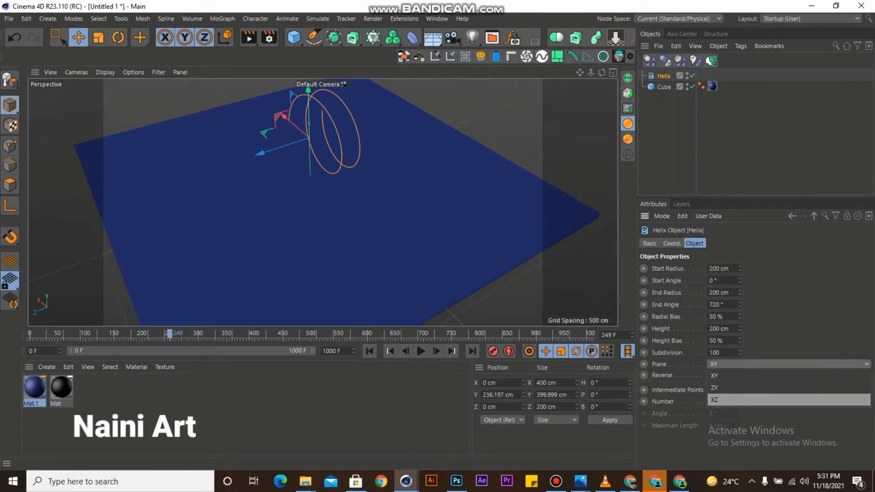
pyautogui.click(729, 395)
pyautogui.scroll(-2, 471, 278)
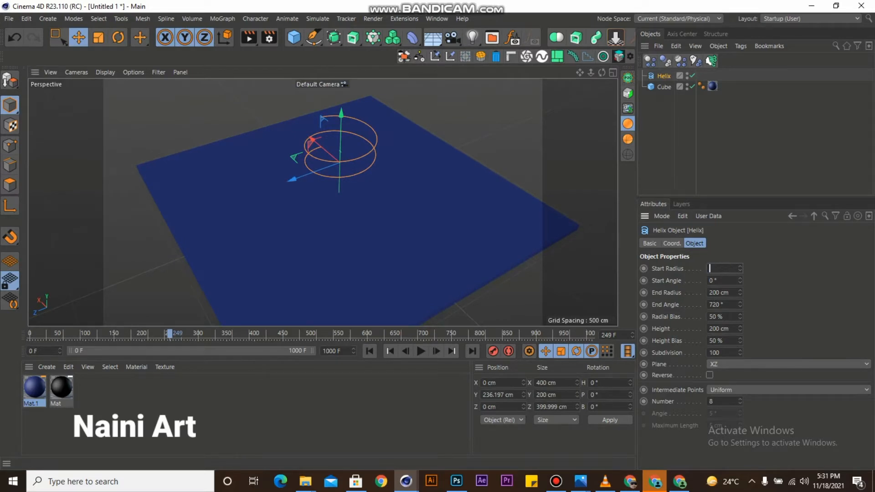
# Try a start radius of 0 cm for the helix and undo the change
pyautogui.write('0')
pyautogui.press('Return')
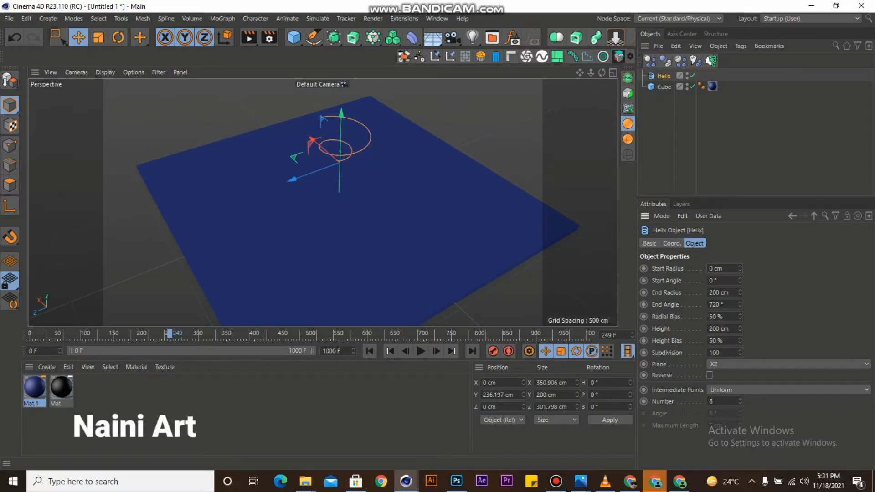
pyautogui.hotkey('ctrl', 'z')
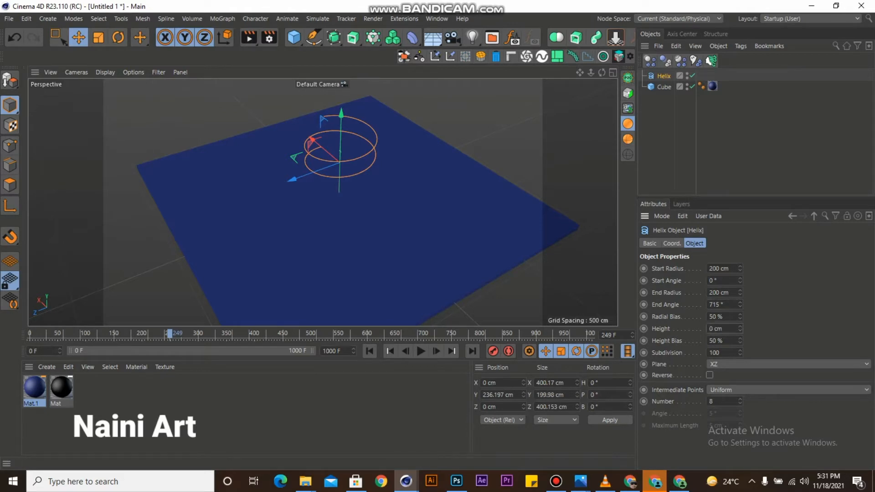
# Increase the helix's start radius to 544 cm to open it into a flat spiral
pyautogui.scroll(10, 354, 207)
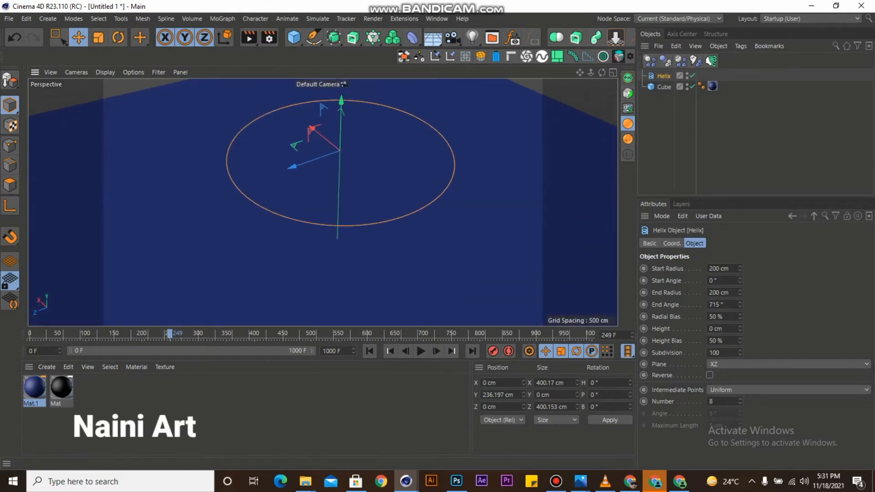
pyautogui.moveTo(740, 269); pyautogui.dragTo(740, 245)
pyautogui.scroll(-3, 352, 225)
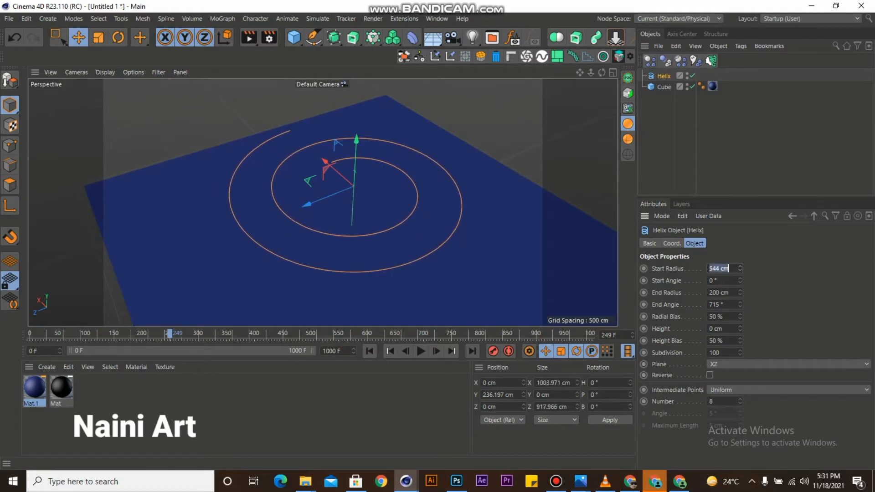
# Move the helix along X to about -205 cm
pyautogui.scroll(-2, 557, 275)
pyautogui.scroll(-2, 340, 248)
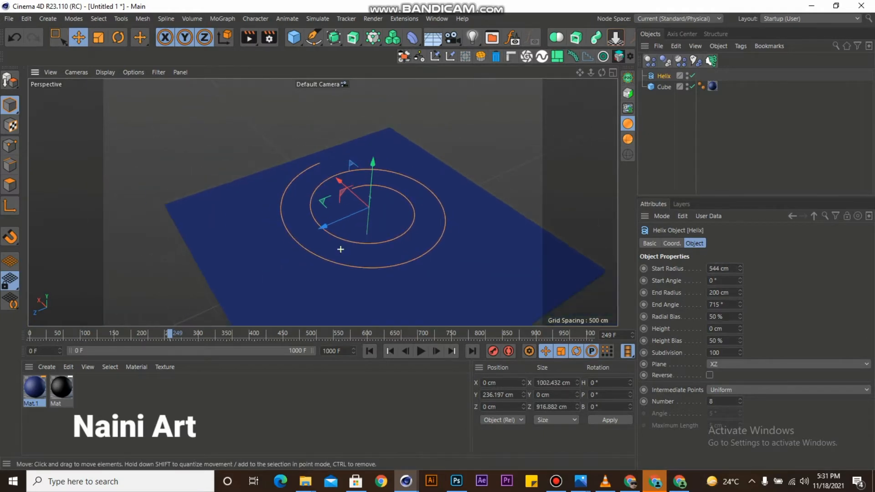
pyautogui.keyDown('alt'); pyautogui.moveTo(340, 248); pyautogui.dragTo(318, 253); pyautogui.keyUp('alt')
pyautogui.moveTo(311, 179); pyautogui.dragTo(347, 194)
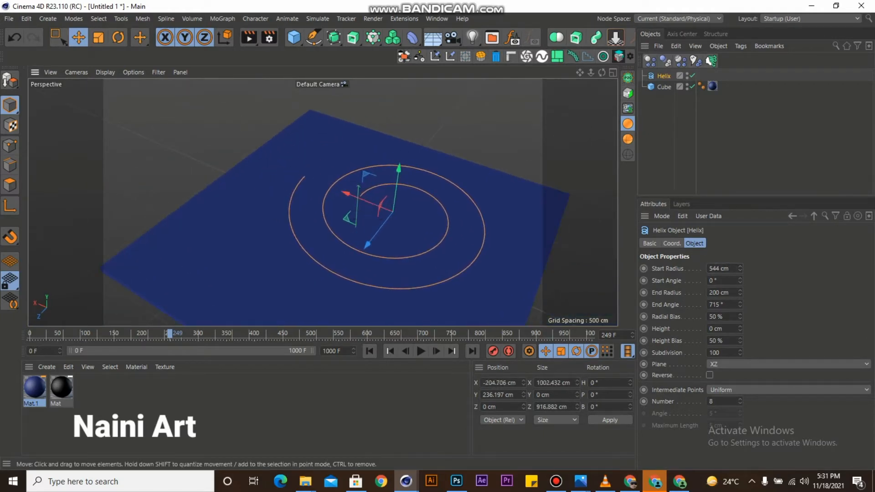
# Set the helix's start radius to 658 cm, end radius 247 cm, radial bias 37%, height 19 cm, height bias 70%, subdivision 154 and number 36
pyautogui.keyDown('alt'); pyautogui.moveTo(425, 231); pyautogui.dragTo(403, 230); pyautogui.keyUp('alt')
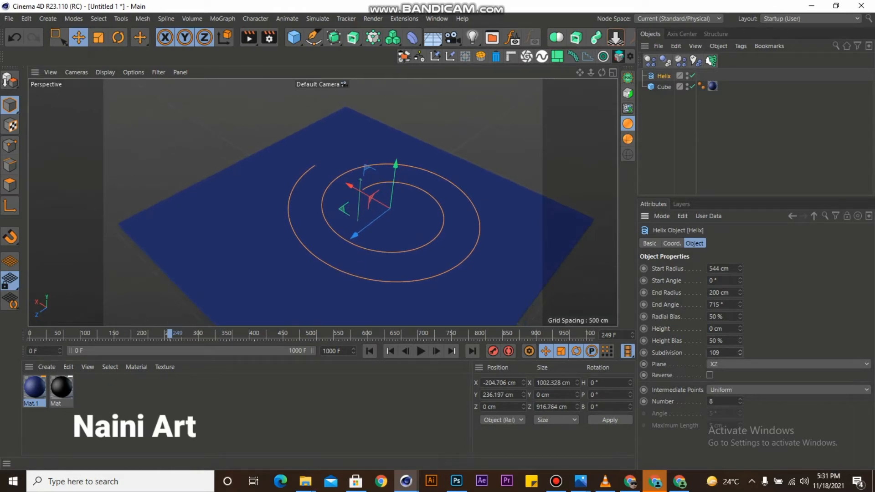
pyautogui.moveTo(739, 268); pyautogui.dragTo(740, 255)
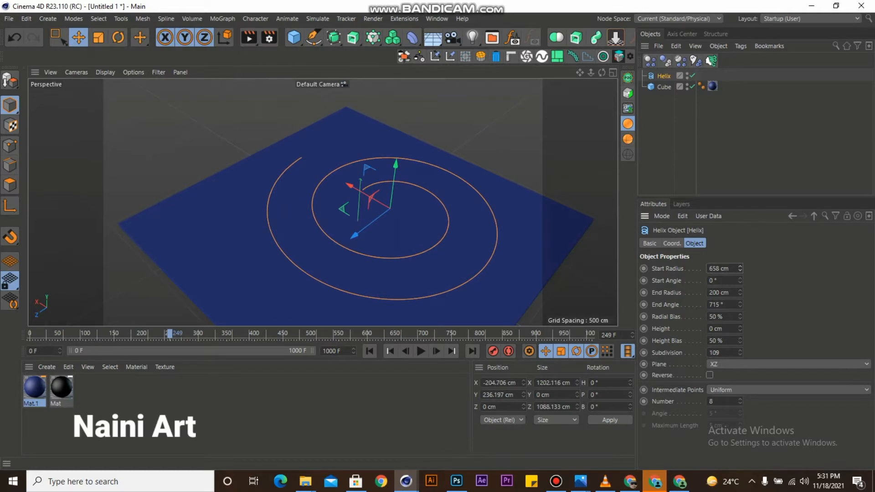
pyautogui.moveTo(740, 292); pyautogui.dragTo(740, 337)
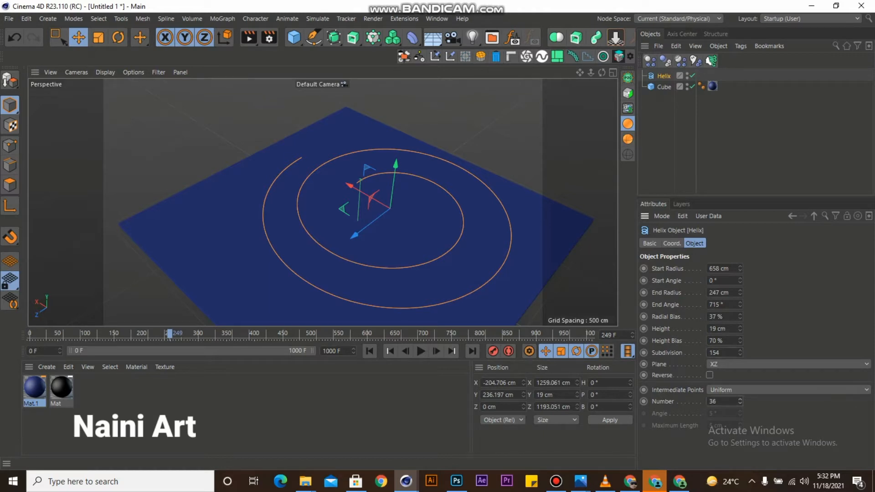
# Select the helix and shift it slightly in the positive X direction over the slab
pyautogui.scroll(1, 496, 273)
pyautogui.scroll(-4, 428, 258)
pyautogui.keyDown('alt'); pyautogui.moveTo(420, 258); pyautogui.dragTo(369, 228); pyautogui.keyUp('alt')
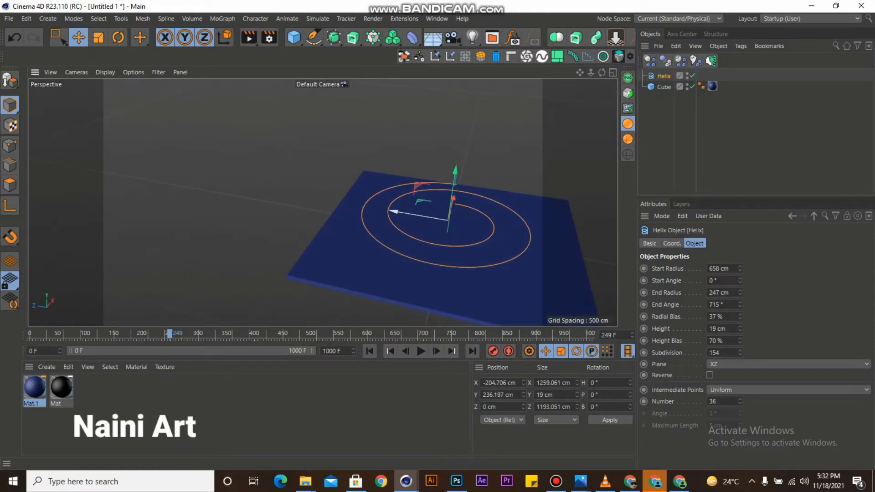
pyautogui.keyDown('alt'); pyautogui.moveTo(414, 250); pyautogui.dragTo(364, 264); pyautogui.keyUp('alt')
pyautogui.click(314, 200)
pyautogui.keyDown('alt'); pyautogui.moveTo(391, 226); pyautogui.dragTo(327, 220); pyautogui.keyUp('alt')
pyautogui.scroll(-3, 327, 220)
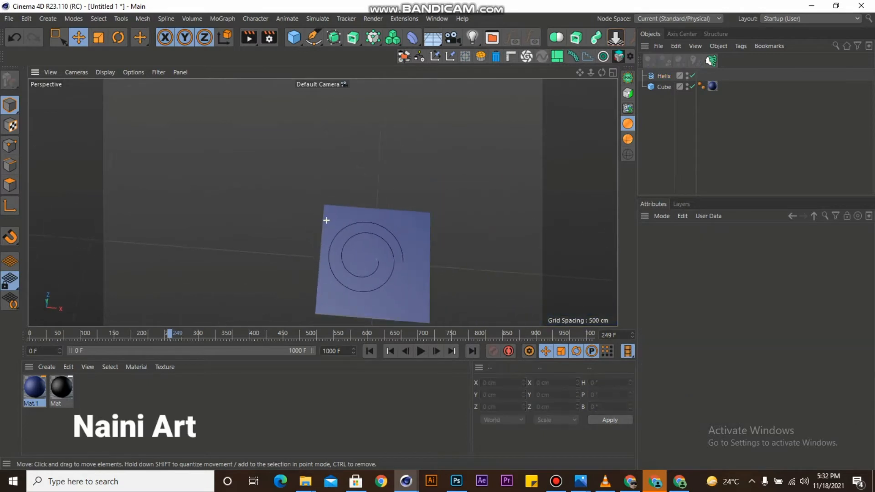
pyautogui.scroll(3, 326, 220)
pyautogui.click(663, 76)
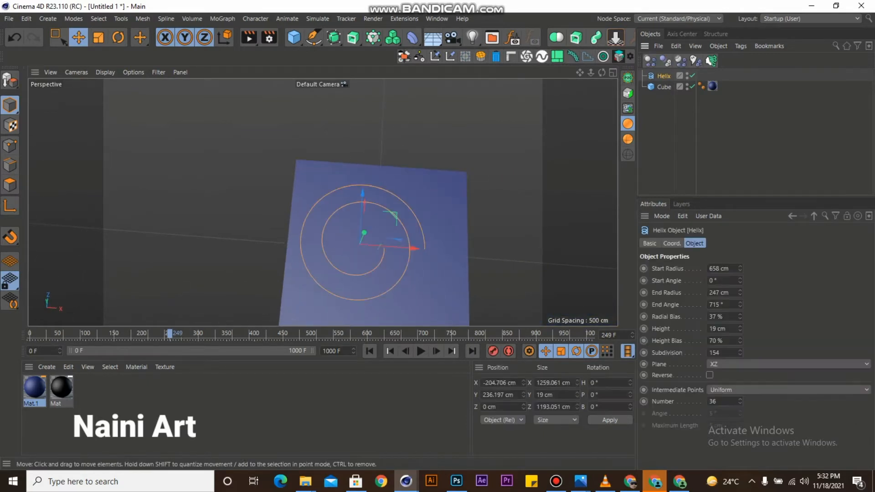
pyautogui.moveTo(413, 248); pyautogui.dragTo(427, 249)
pyautogui.click(273, 219)
# Examine the helix's placement over the slab from several angles
pyautogui.scroll(-3, 297, 224)
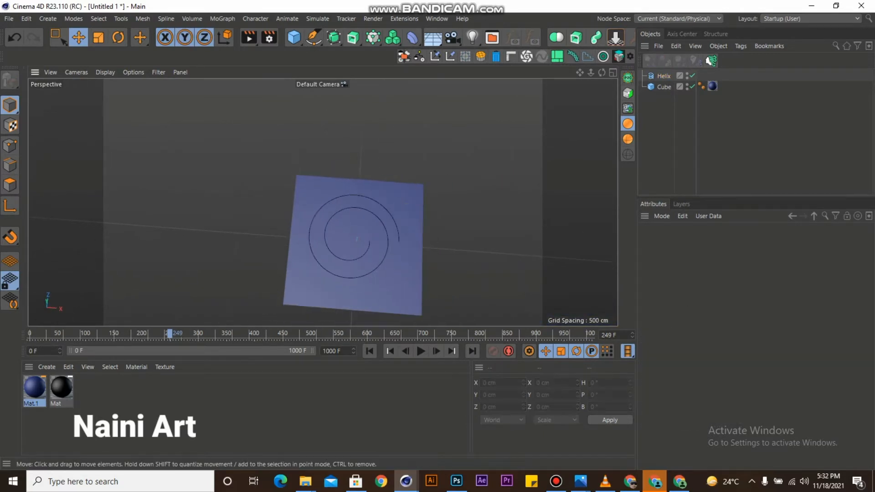
pyautogui.keyDown('alt'); pyautogui.moveTo(332, 246); pyautogui.dragTo(273, 201); pyautogui.keyUp('alt')
pyautogui.scroll(3, 424, 277)
pyautogui.keyDown('alt'); pyautogui.moveTo(410, 286); pyautogui.dragTo(399, 254); pyautogui.keyUp('alt')
pyautogui.scroll(4, 397, 244)
pyautogui.scroll(-5, 398, 253)
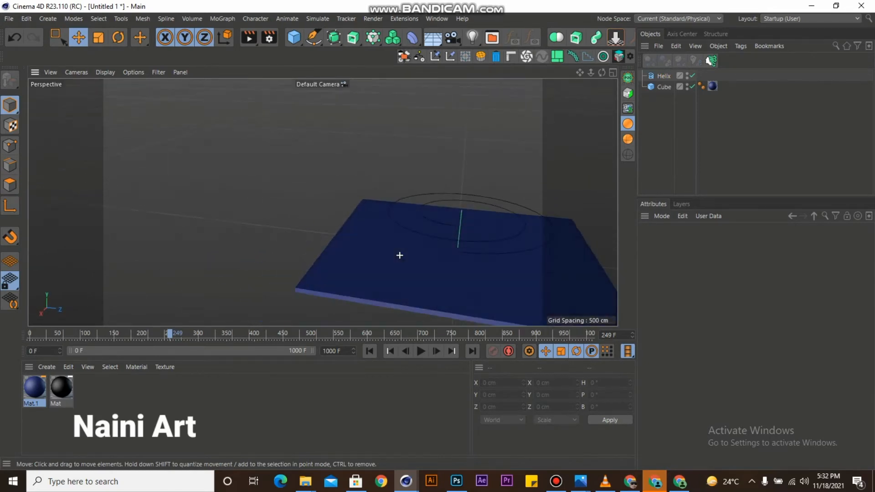
pyautogui.scroll(5, 271, 240)
pyautogui.keyDown('alt'); pyautogui.moveTo(271, 240); pyautogui.dragTo(309, 239); pyautogui.keyUp('alt')
pyautogui.scroll(-5, 318, 217)
pyautogui.scroll(3, 318, 218)
pyautogui.scroll(-3, 310, 238)
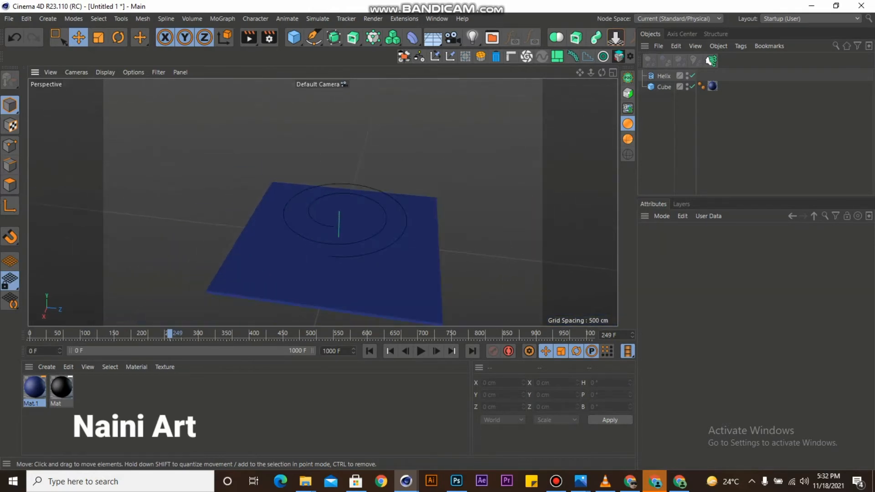
# Add a second cube and create a new orange material with hue 38°, saturation 79% and value 86%
pyautogui.click(294, 37)
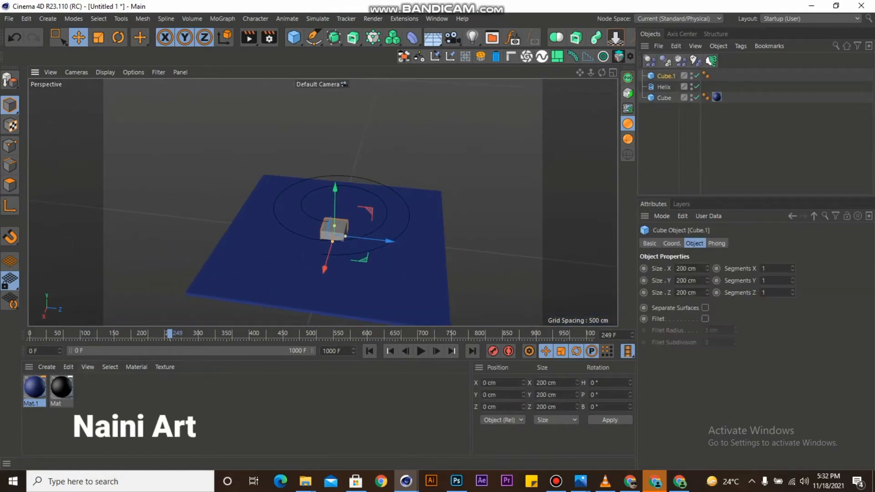
pyautogui.doubleClick(219, 404)
pyautogui.doubleClick(35, 387)
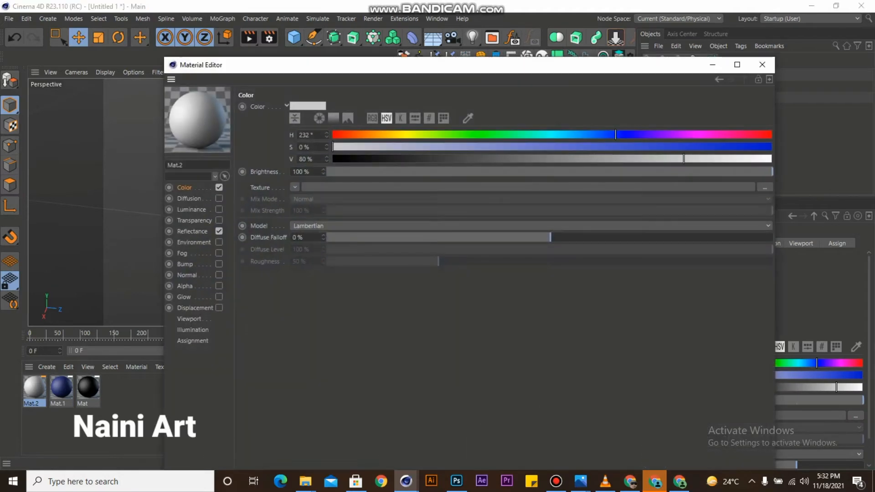
pyautogui.moveTo(355, 135); pyautogui.dragTo(379, 135)
pyautogui.moveTo(613, 147); pyautogui.dragTo(710, 159)
pyautogui.click(712, 65)
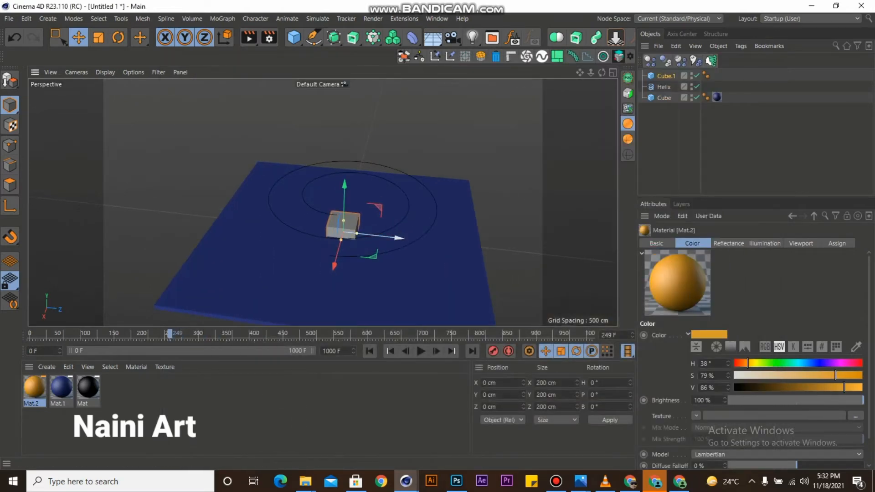
# Apply the orange material Mat.2 to the new cube
pyautogui.scroll(3, 353, 233)
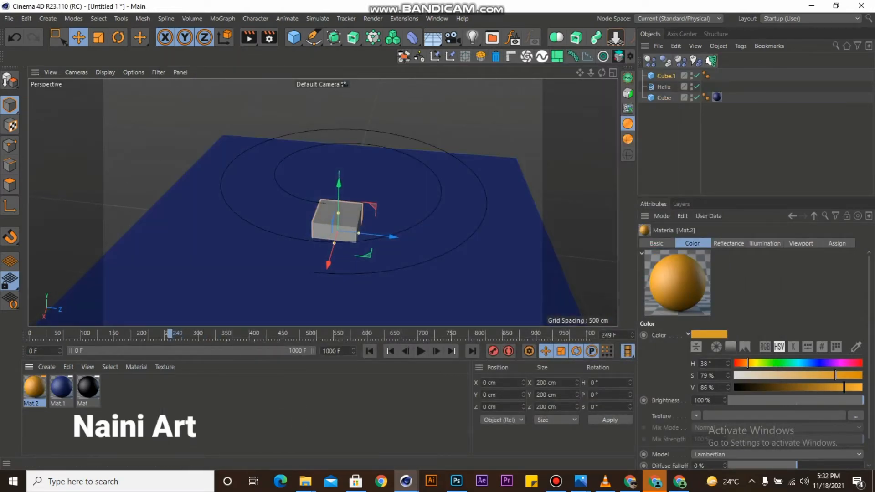
pyautogui.moveTo(34, 387); pyautogui.dragTo(353, 201)
pyautogui.scroll(2, 365, 228)
pyautogui.scroll(2, 353, 201)
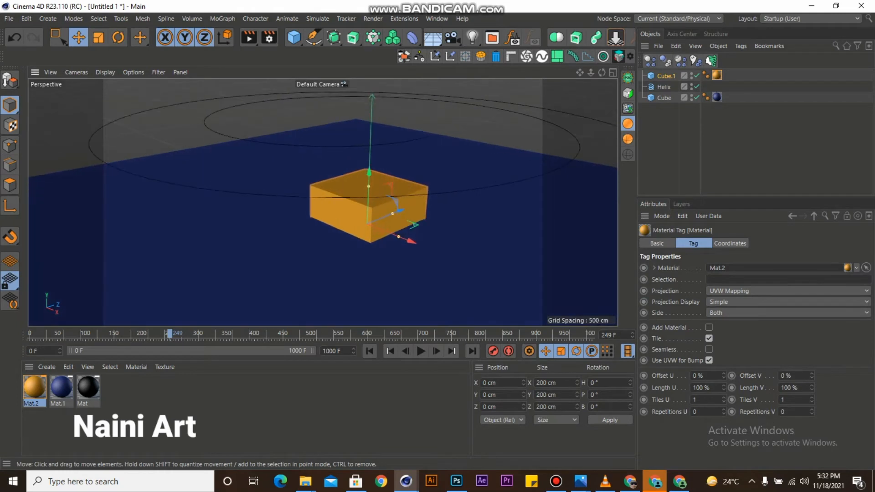
# Raise the orange cube above the slab to about 164 cm in Y
pyautogui.keyDown('alt'); pyautogui.moveTo(353, 164); pyautogui.dragTo(387, 114); pyautogui.keyUp('alt')
pyautogui.scroll(2, 377, 189)
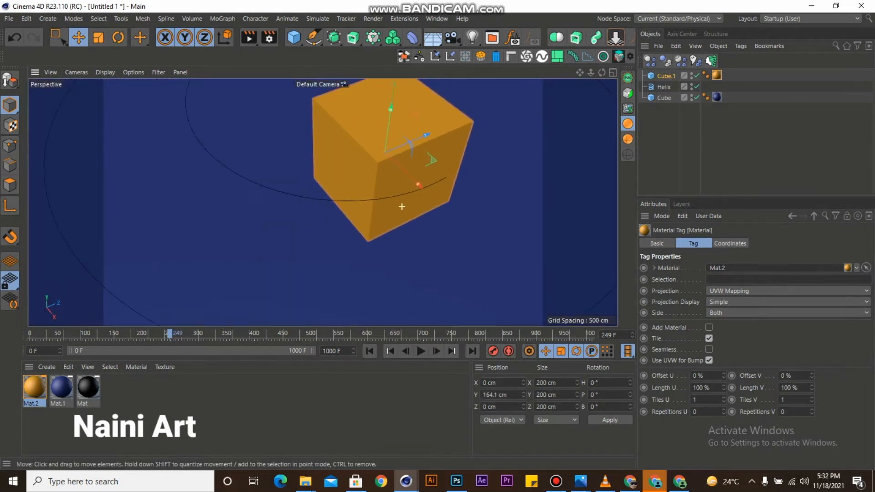
pyautogui.keyDown('alt'); pyautogui.moveTo(403, 205); pyautogui.dragTo(369, 171); pyautogui.keyUp('alt')
pyautogui.scroll(-3, 405, 205)
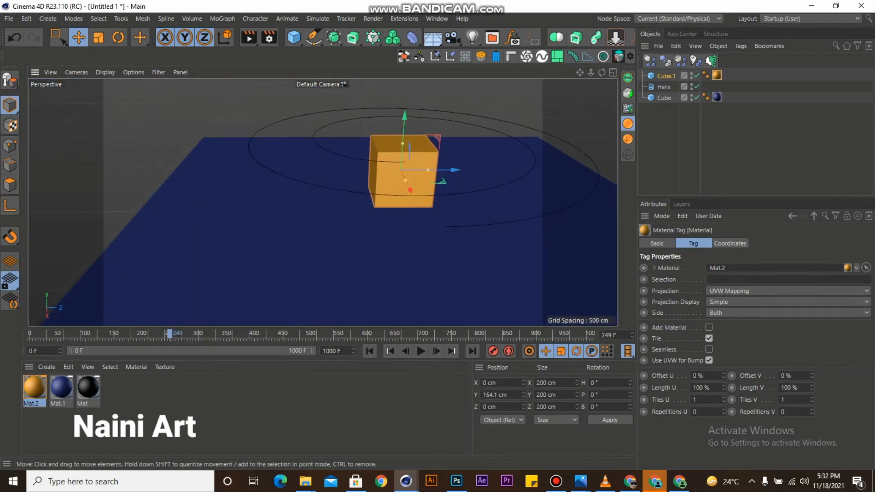
# Thin the orange cube to about 39 cm in Z
pyautogui.scroll(3, 410, 168)
pyautogui.click(410, 100)
pyautogui.scroll(1, 422, 181)
pyautogui.scroll(1, 422, 181)
pyautogui.click(422, 181)
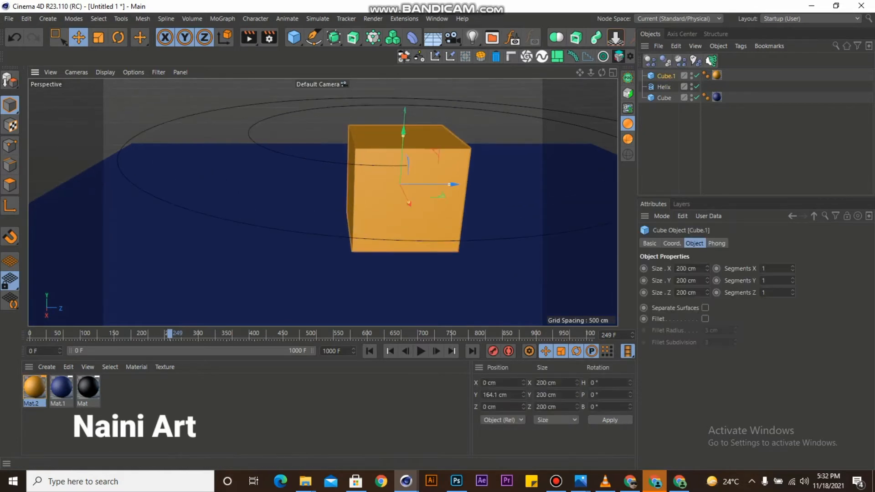
pyautogui.moveTo(449, 185); pyautogui.dragTo(520, 180)
pyautogui.scroll(-3, 428, 187)
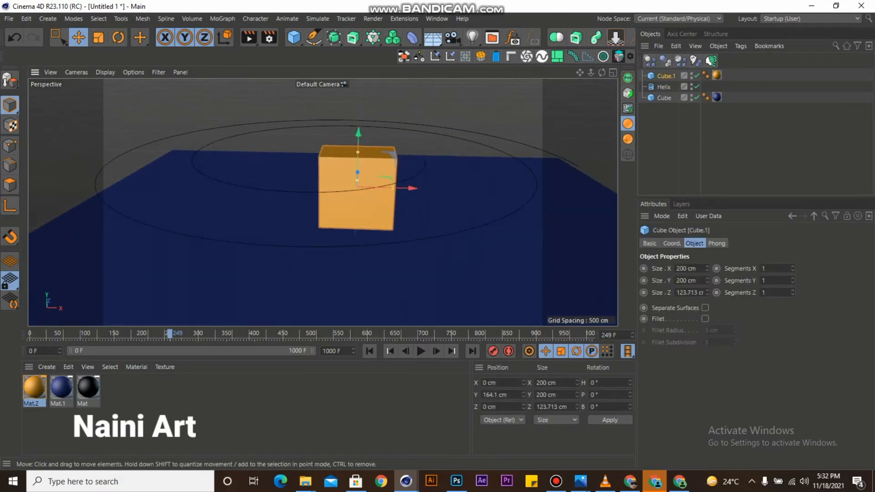
pyautogui.keyDown('alt'); pyautogui.moveTo(273, 176); pyautogui.dragTo(228, 177); pyautogui.keyUp('alt')
pyautogui.scroll(-2, 219, 189)
pyautogui.scroll(2, 219, 189)
pyautogui.scroll(-3, 175, 193)
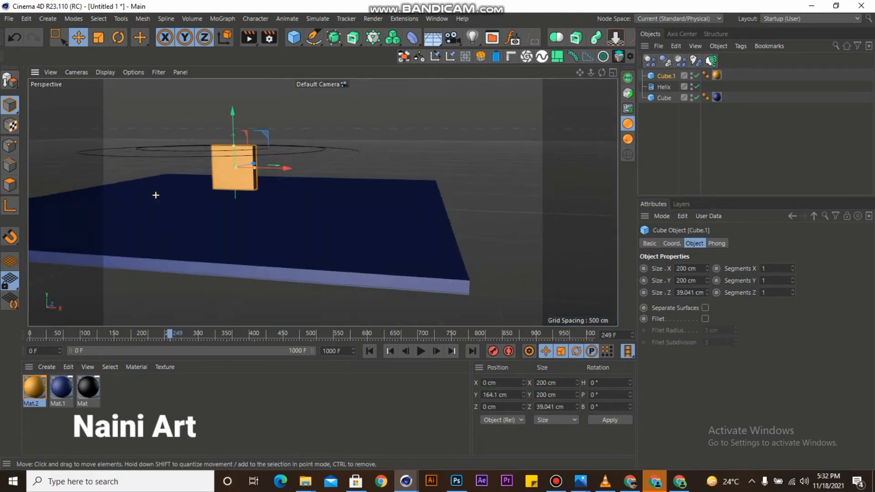
# Resize the orange block to about 162 cm wide in X and 264 cm tall in Y
pyautogui.keyDown('alt'); pyautogui.moveTo(223, 113); pyautogui.dragTo(228, 141); pyautogui.keyUp('alt')
pyautogui.scroll(3, 228, 142)
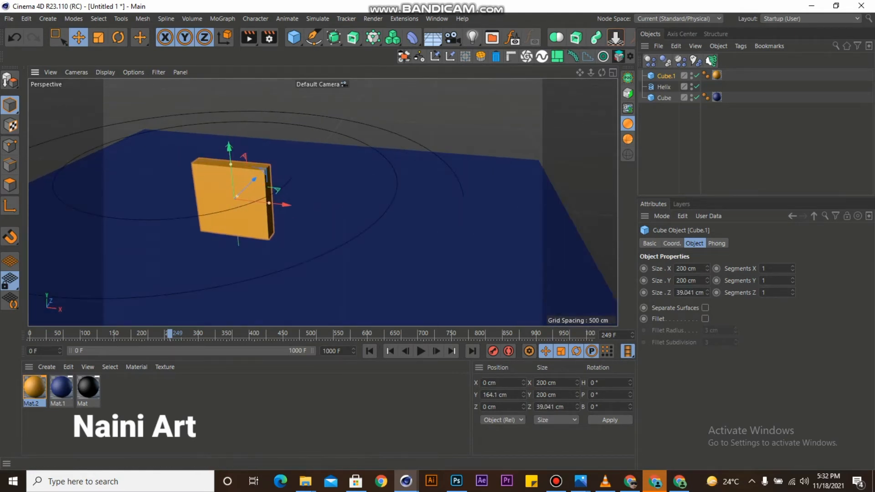
pyautogui.moveTo(269, 203); pyautogui.dragTo(262, 202)
pyautogui.moveTo(230, 164)
pyautogui.mouseDown()
pyautogui.moveTo(229, 153)
pyautogui.moveTo(238, 159)
pyautogui.mouseUp()
pyautogui.scroll(-3, 230, 153)
pyautogui.scroll(-3, 248, 173)
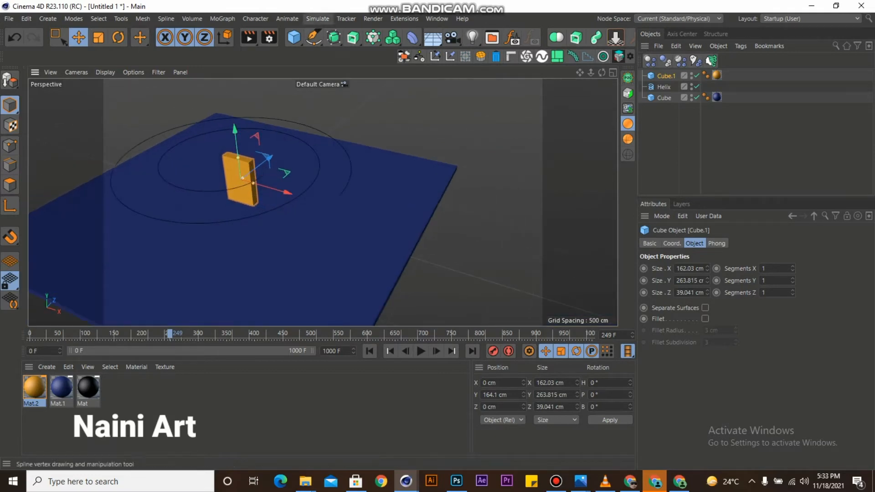
# Place the orange block in a Cloner, set its mode to Object and use the Helix as the target object
pyautogui.keyDown('alt'); pyautogui.click(373, 37); pyautogui.keyUp('alt')
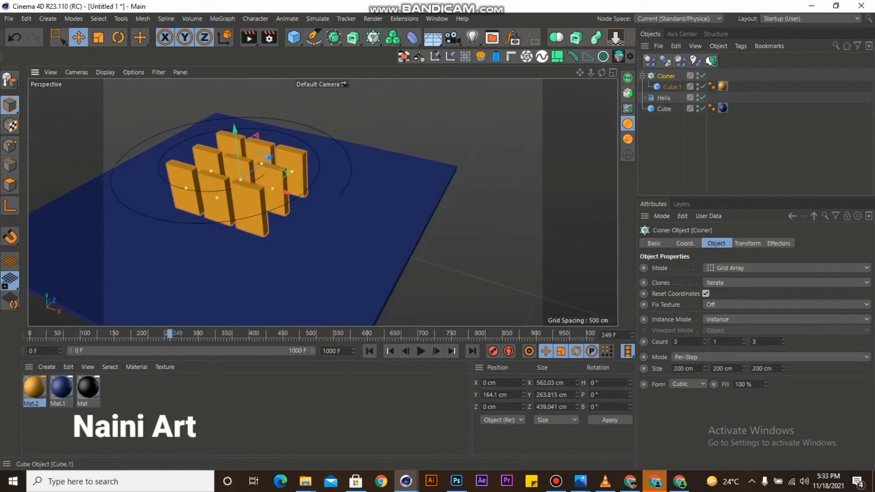
pyautogui.click(775, 268)
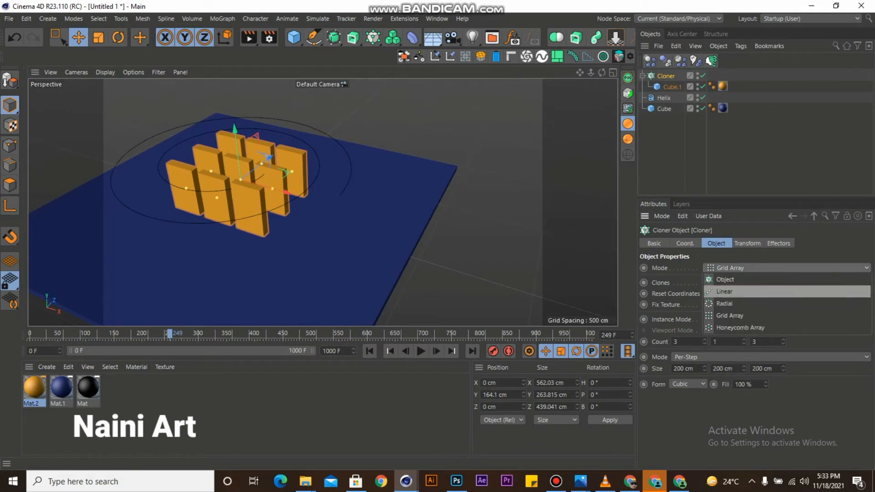
pyautogui.click(729, 280)
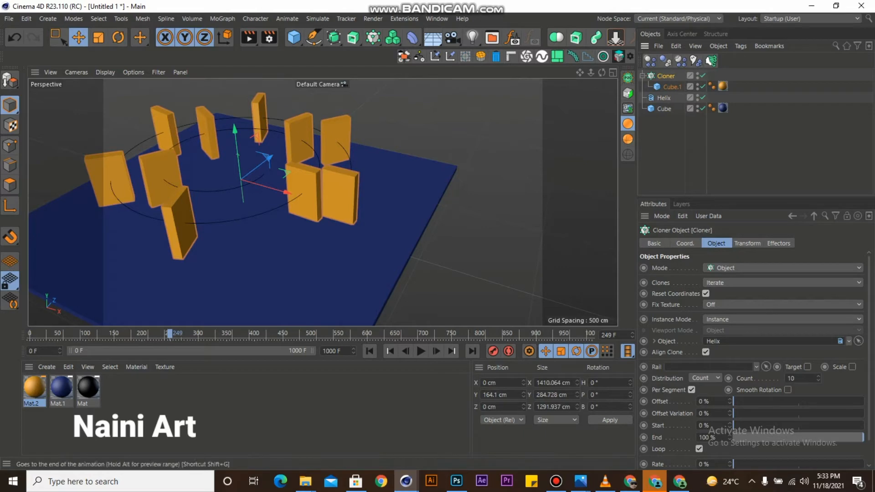
# Try the Step distribution for the clones along the helix
pyautogui.click(705, 378)
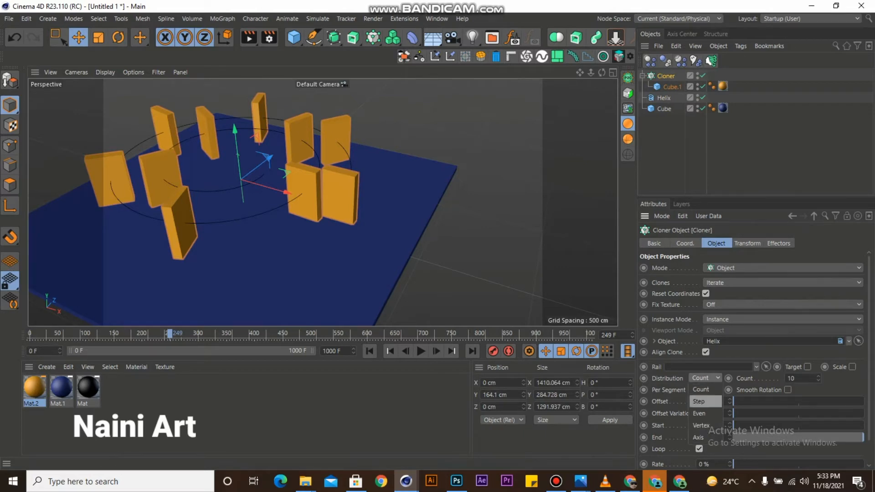
pyautogui.click(704, 401)
pyautogui.scroll(2, 178, 194)
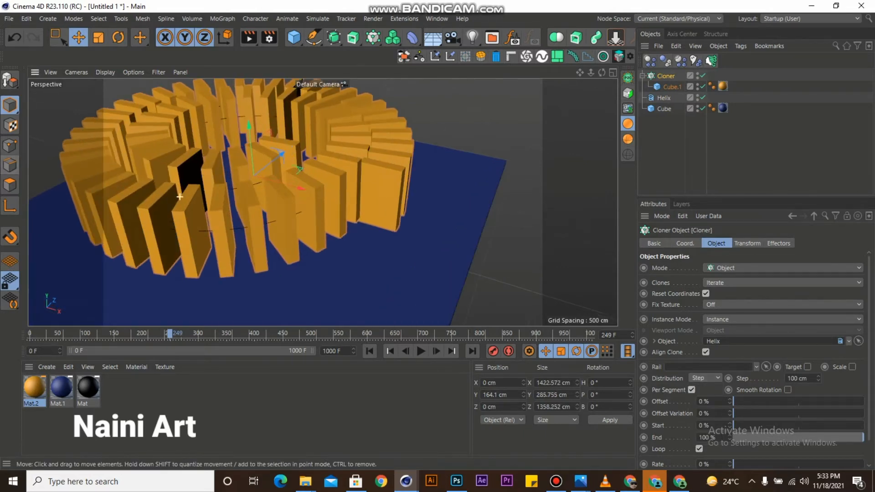
pyautogui.moveTo(188, 179)
pyautogui.keyDown('alt'); pyautogui.mouseDown()
pyautogui.moveTo(114, 205)
pyautogui.moveTo(264, 175)
pyautogui.mouseUp(); pyautogui.keyUp('alt')
pyautogui.scroll(3, 331, 248)
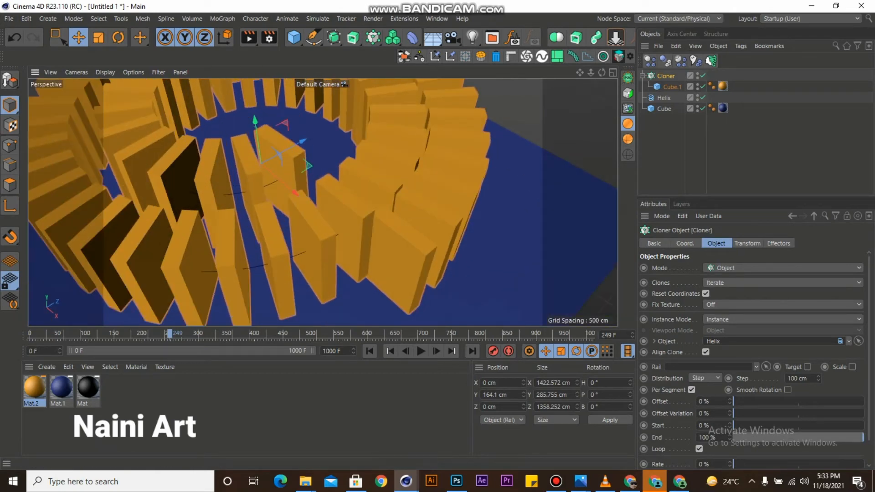
# Try the Even distribution for the clones along the helix
pyautogui.click(706, 378)
pyautogui.click(704, 414)
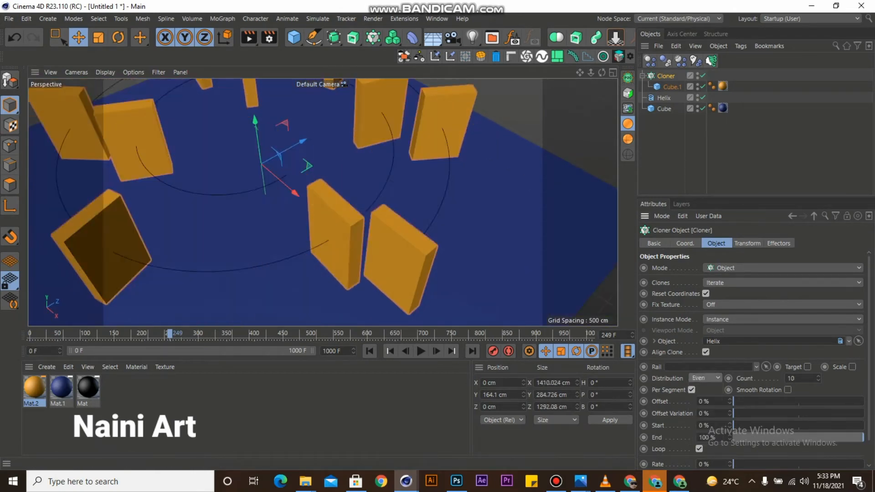
pyautogui.scroll(-4, 390, 251)
pyautogui.scroll(1, 385, 252)
pyautogui.keyDown('alt'); pyautogui.moveTo(389, 252); pyautogui.dragTo(422, 251); pyautogui.keyUp('alt')
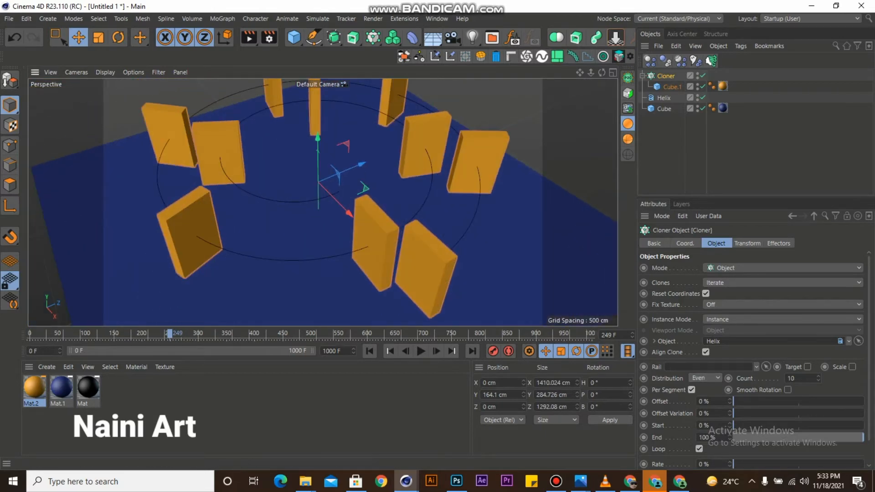
# Disable the Cloner temporarily and reduce Cube.1 to about 104 cm in X and 163 cm in Y
pyautogui.click(672, 87)
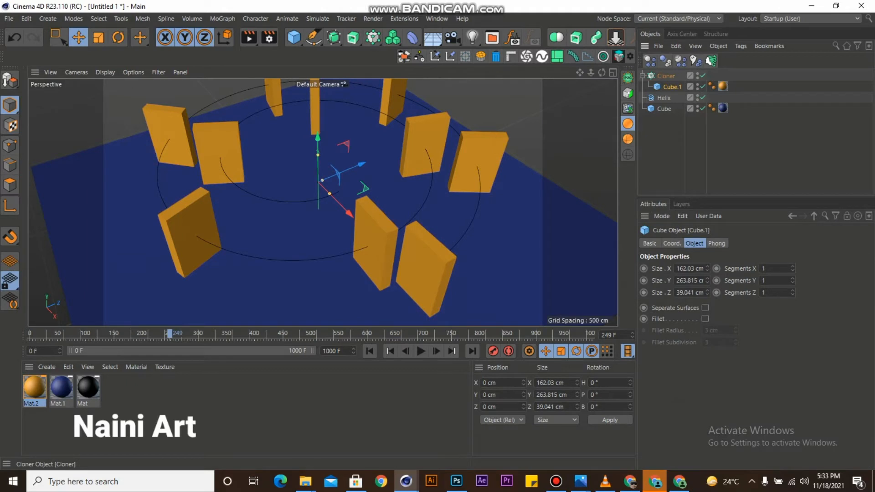
pyautogui.click(702, 75)
pyautogui.keyDown('alt'); pyautogui.moveTo(258, 191); pyautogui.dragTo(398, 173); pyautogui.keyUp('alt')
pyautogui.scroll(3, 360, 186)
pyautogui.scroll(2, 398, 173)
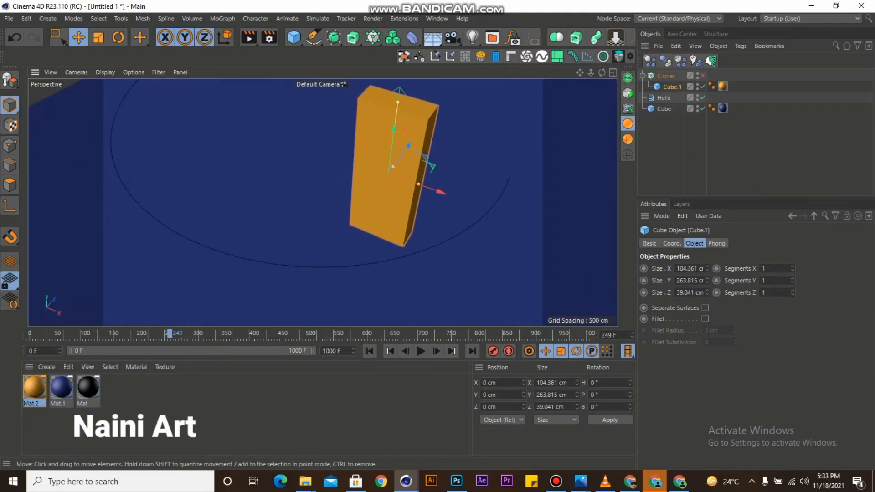
pyautogui.moveTo(398, 102); pyautogui.dragTo(395, 128)
pyautogui.scroll(-2, 395, 128)
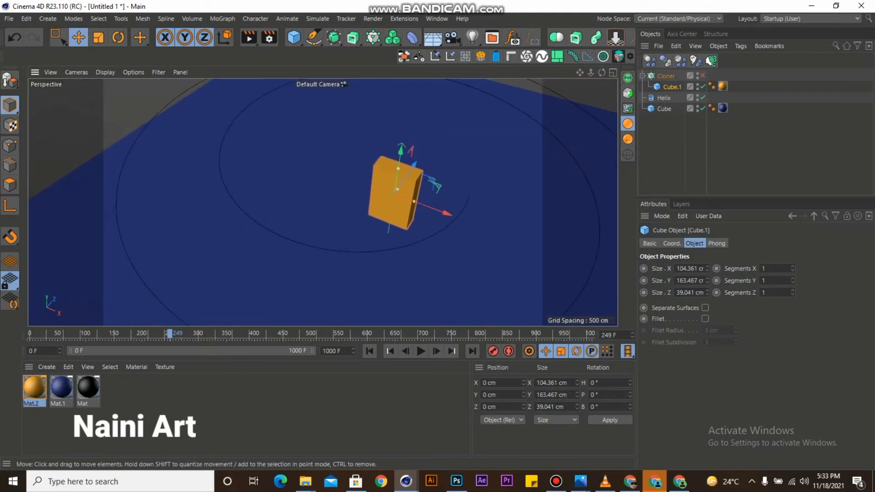
pyautogui.click(702, 76)
pyautogui.scroll(-2, 319, 157)
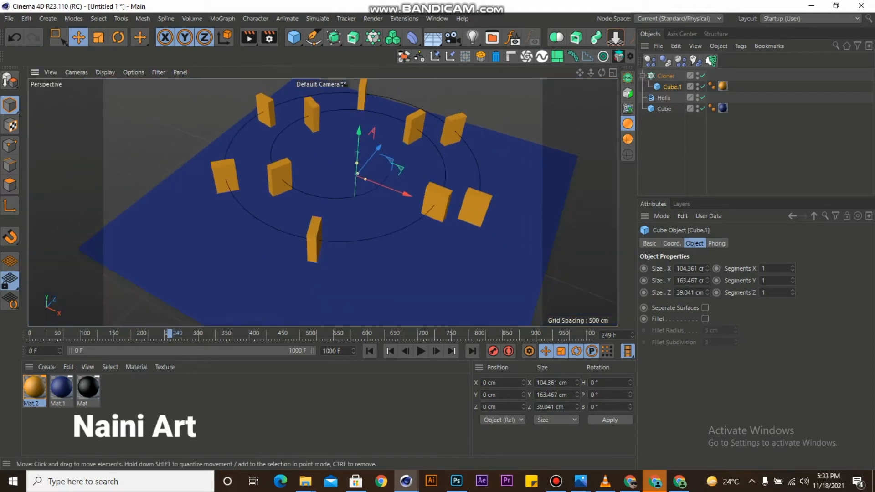
pyautogui.scroll(2, 319, 157)
pyautogui.scroll(-2, 319, 200)
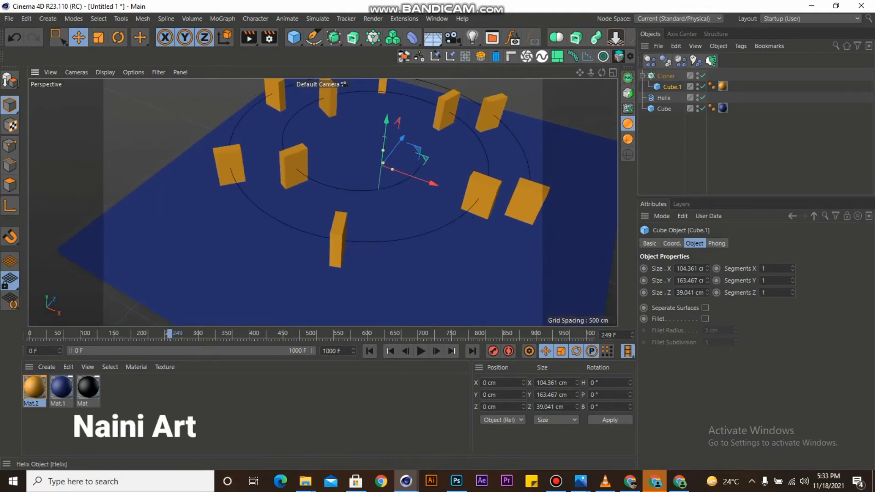
# Set the Cloner's distribution along the helix to Step
pyautogui.click(665, 76)
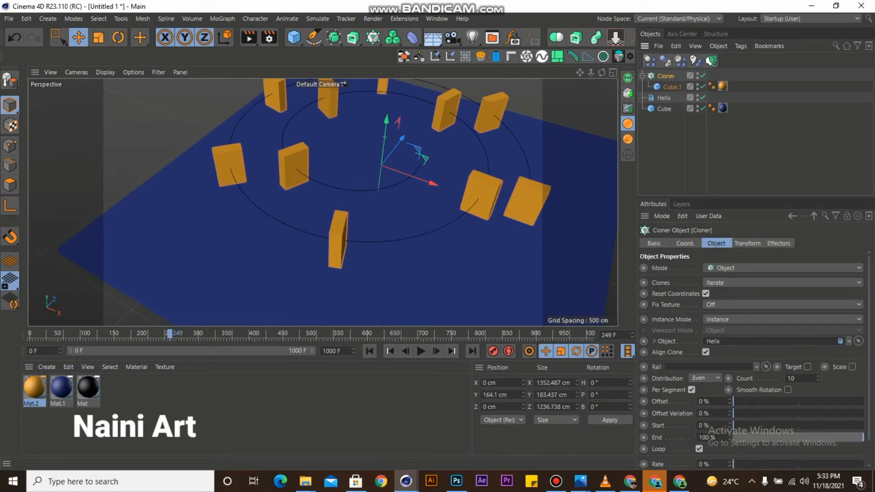
pyautogui.click(704, 379)
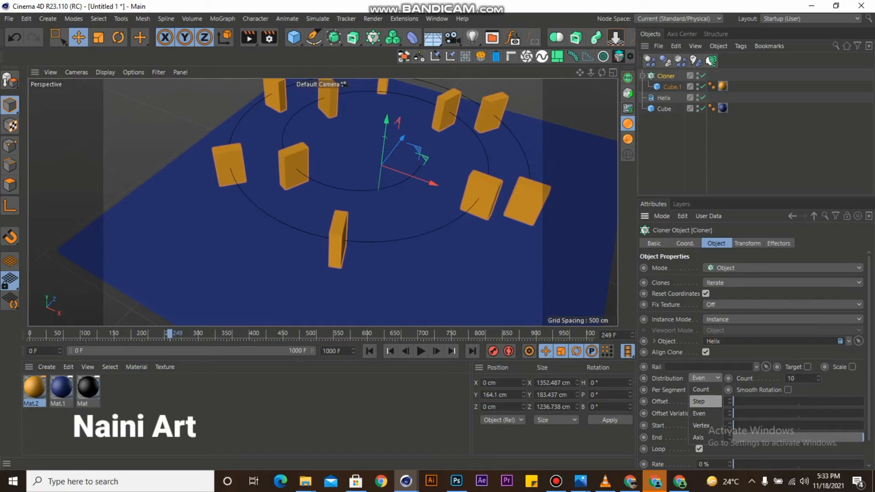
pyautogui.click(699, 401)
pyautogui.moveTo(444, 214)
pyautogui.keyDown('alt'); pyautogui.mouseDown()
pyautogui.moveTo(473, 205)
pyautogui.moveTo(423, 200)
pyautogui.moveTo(383, 222)
pyautogui.mouseUp(); pyautogui.keyUp('alt')
pyautogui.click(237, 246)
# Make the blue floor slab a collider body
pyautogui.moveTo(438, 218)
pyautogui.keyDown('alt'); pyautogui.mouseDown()
pyautogui.moveTo(449, 212)
pyautogui.moveTo(444, 194)
pyautogui.moveTo(447, 219)
pyautogui.mouseUp(); pyautogui.keyUp('alt')
pyautogui.click(447, 220)
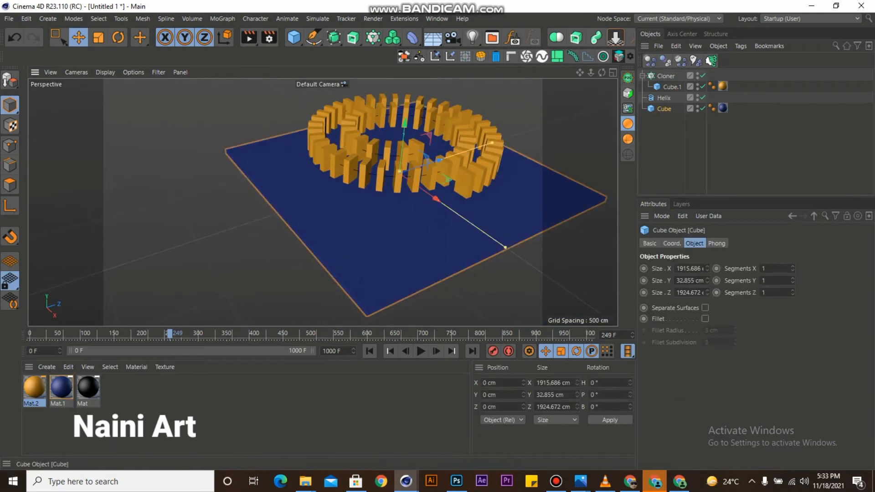
pyautogui.click(664, 60)
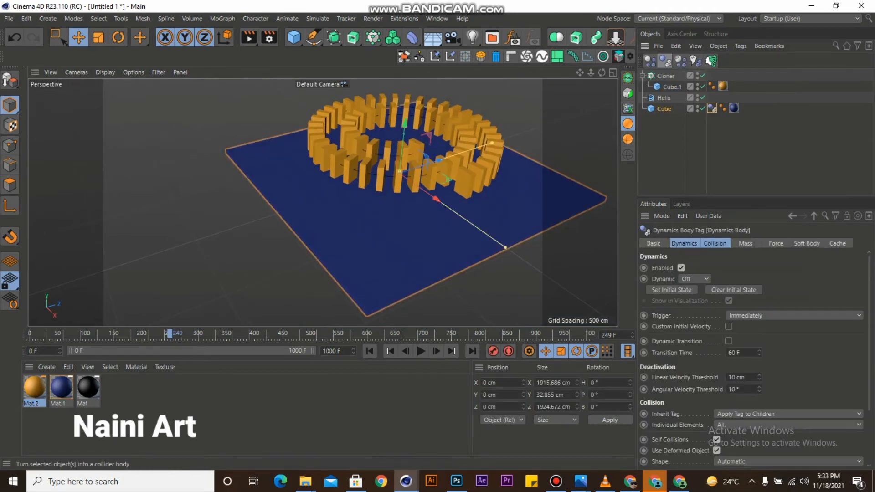
pyautogui.keyDown('alt'); pyautogui.moveTo(410, 205); pyautogui.dragTo(376, 197); pyautogui.keyUp('alt')
pyautogui.click(237, 246)
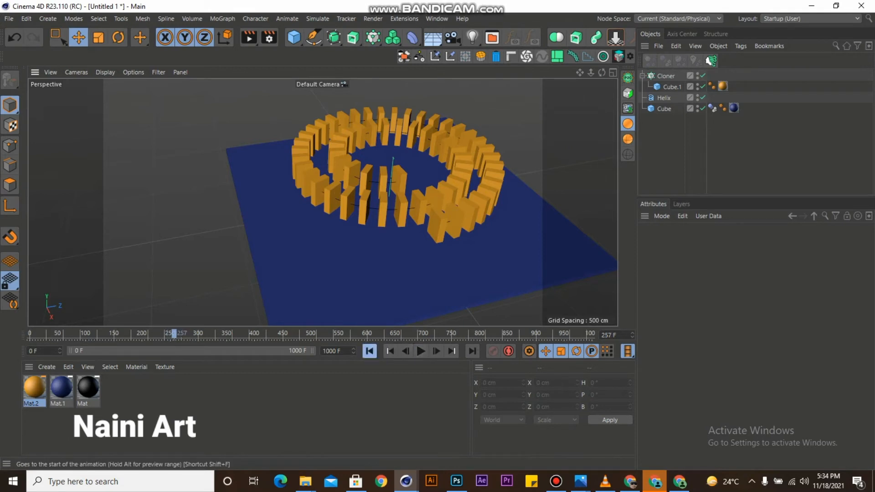
# Rewind to frame 0 and make the Cloner a rigid body with its dynamics trigger set to On Collision
pyautogui.click(370, 351)
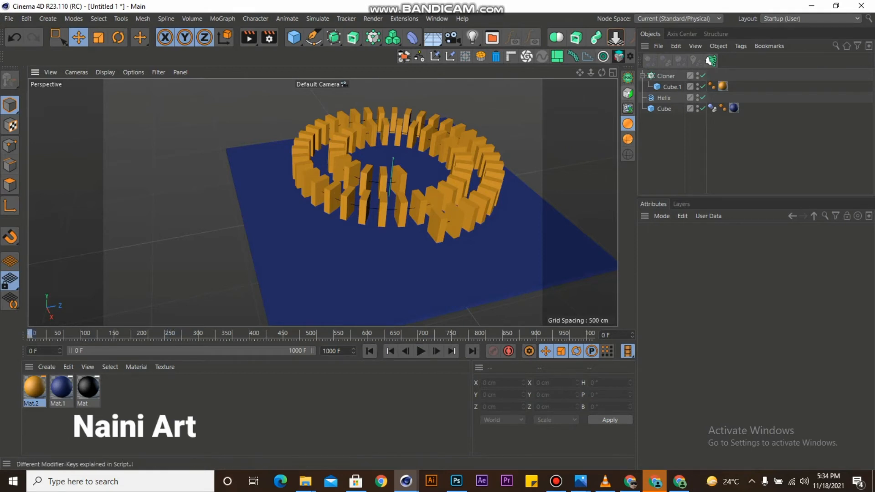
pyautogui.click(665, 75)
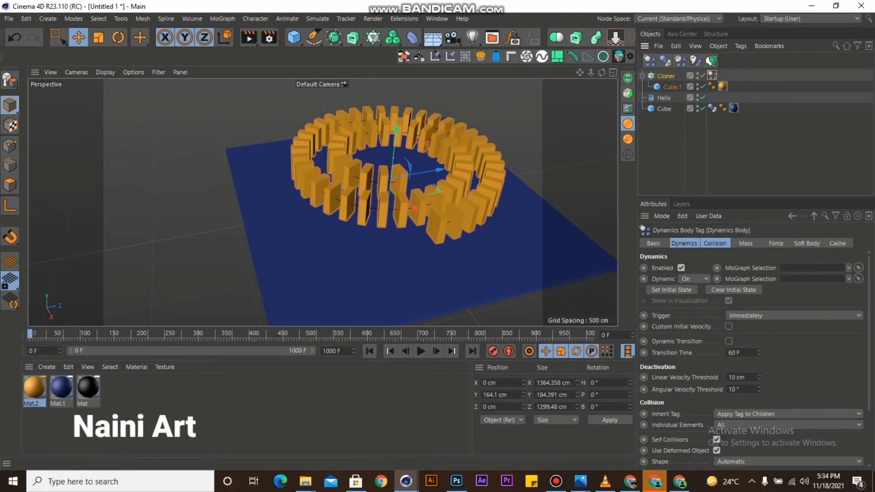
pyautogui.click(793, 316)
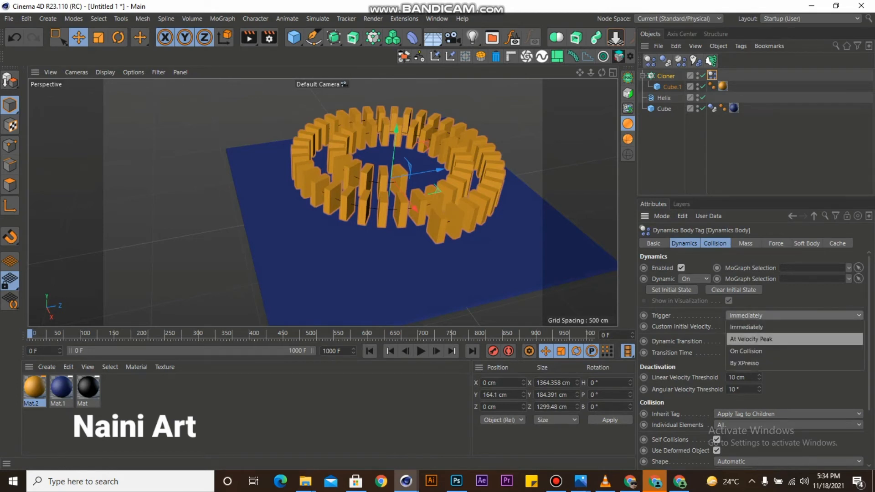
pyautogui.click(770, 351)
pyautogui.scroll(2, 377, 280)
pyautogui.scroll(-3, 458, 220)
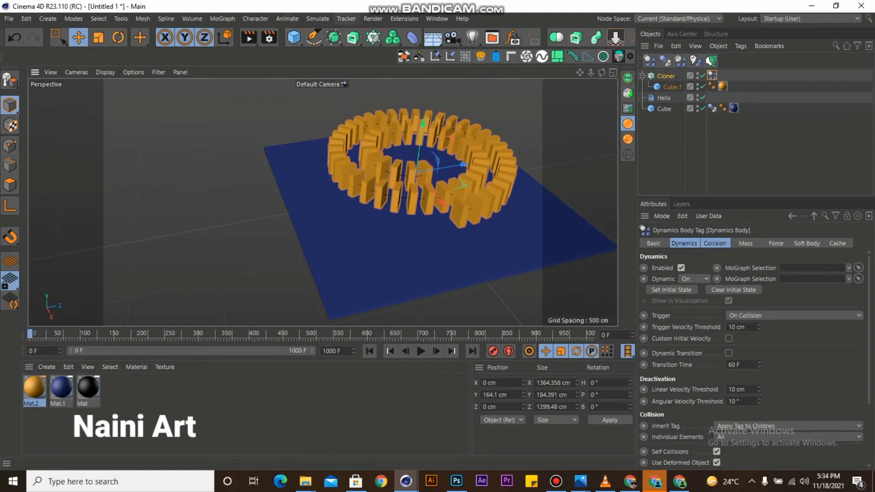
# Add a sphere and raise it to about 195 cm in Y
pyautogui.click(293, 37)
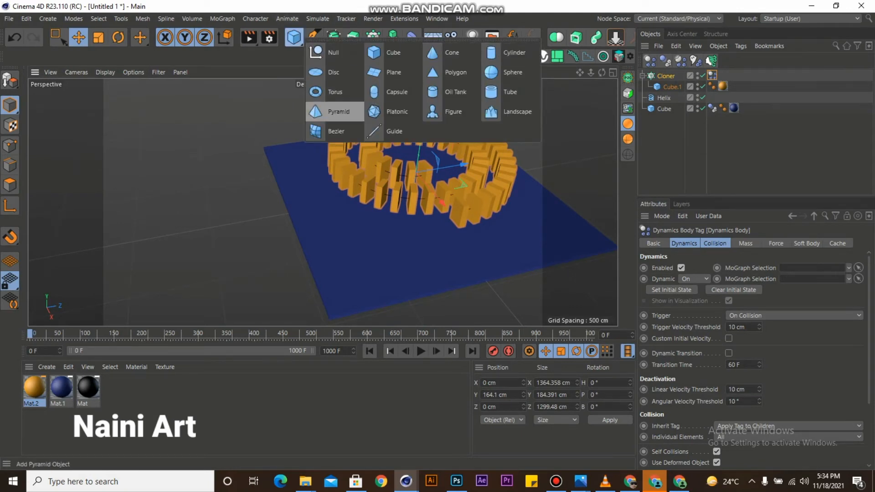
pyautogui.click(507, 72)
pyautogui.scroll(3, 399, 218)
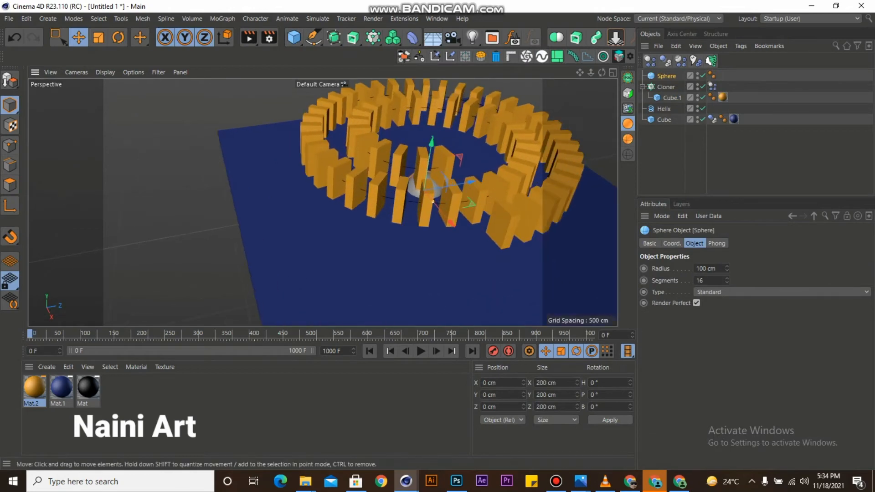
pyautogui.keyDown('alt'); pyautogui.moveTo(399, 217); pyautogui.dragTo(349, 237); pyautogui.keyUp('alt')
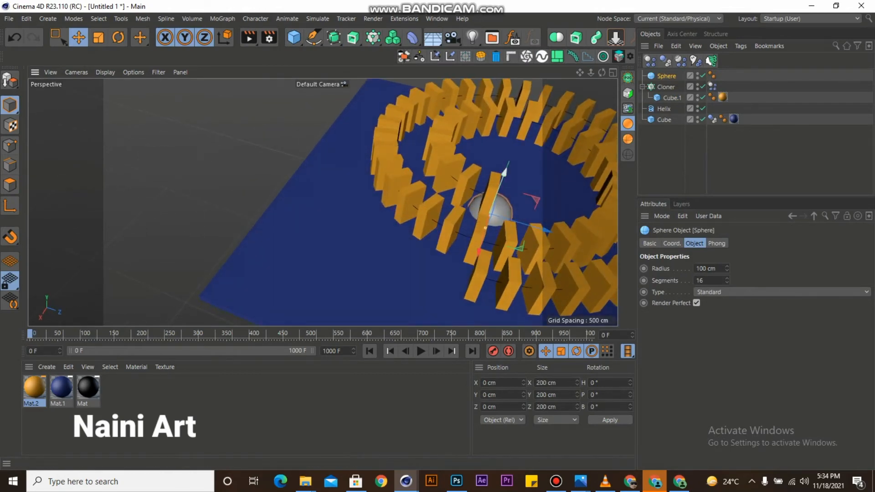
pyautogui.moveTo(504, 173); pyautogui.dragTo(516, 140)
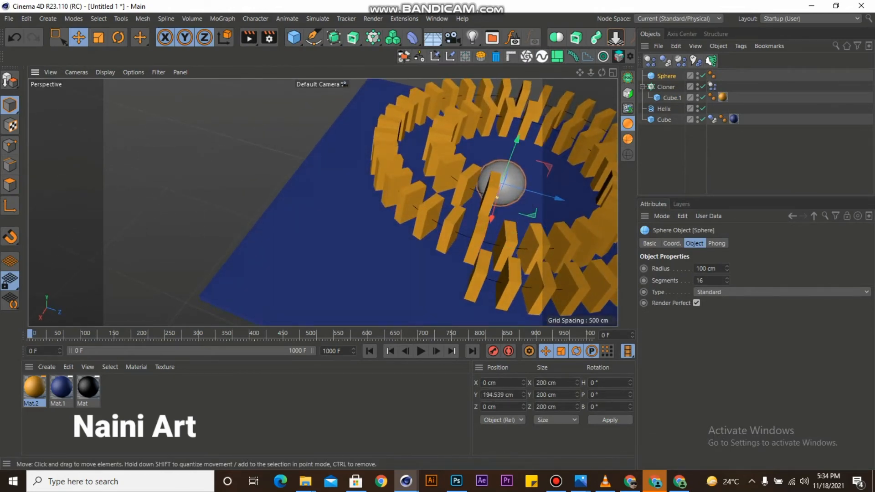
# Move the sphere beside the outer end of the block spiral, at about X 619 cm and Z -280 cm
pyautogui.keyDown('alt'); pyautogui.moveTo(520, 189); pyautogui.dragTo(331, 144); pyautogui.keyUp('alt')
pyautogui.moveTo(178, 134)
pyautogui.keyDown('alt'); pyautogui.mouseDown()
pyautogui.moveTo(207, 134)
pyautogui.moveTo(300, 246)
pyautogui.moveTo(283, 205)
pyautogui.moveTo(306, 100)
pyautogui.moveTo(314, 246)
pyautogui.moveTo(360, 249)
pyautogui.moveTo(292, 239)
pyautogui.mouseUp(); pyautogui.keyUp('alt')
pyautogui.scroll(3, 360, 248)
pyautogui.scroll(-3, 323, 199)
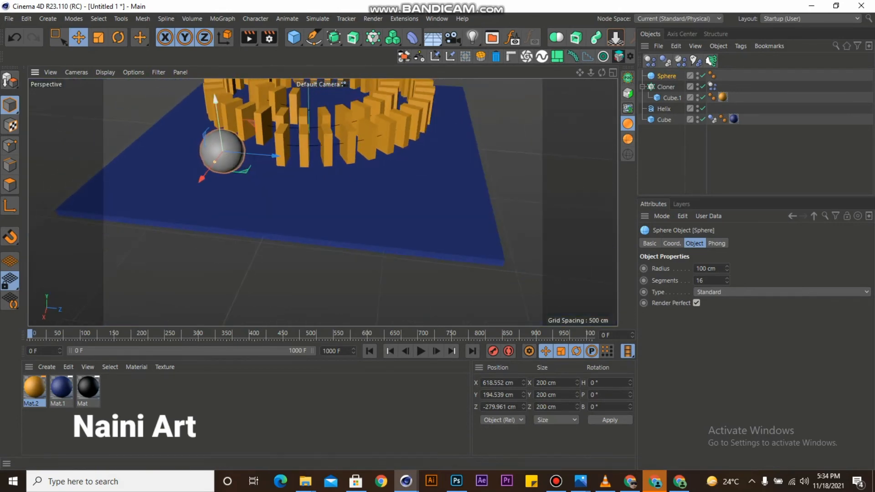
# Apply the black material Mat to the sphere
pyautogui.moveTo(88, 387); pyautogui.dragTo(285, 153)
pyautogui.scroll(-2, 220, 150)
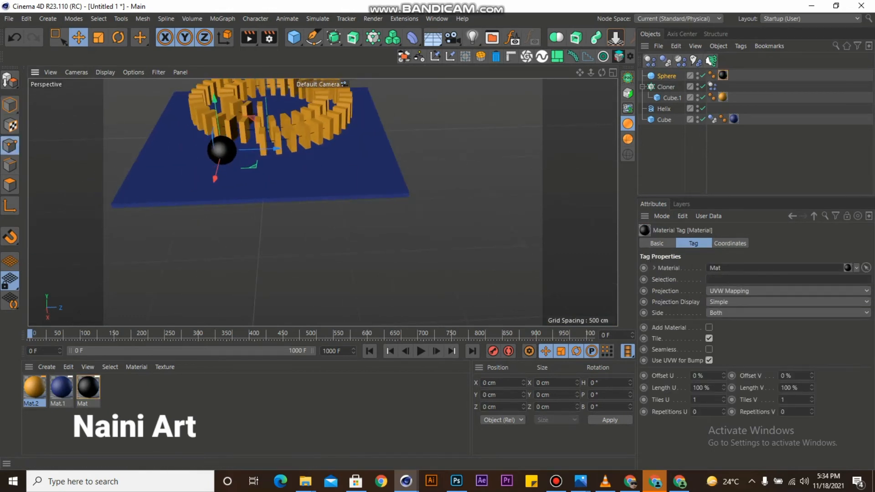
# Keyframe the sphere's position at frame 0 in its coordinates and go to frame 76
pyautogui.click(666, 76)
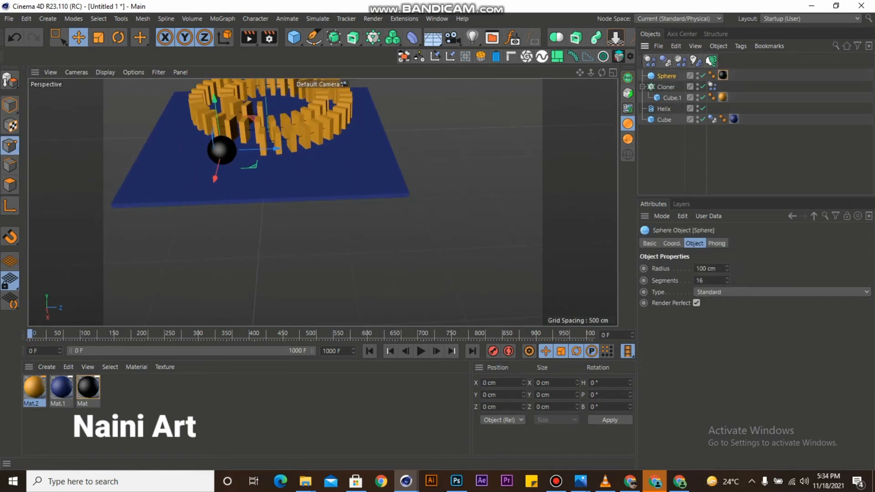
pyautogui.click(672, 244)
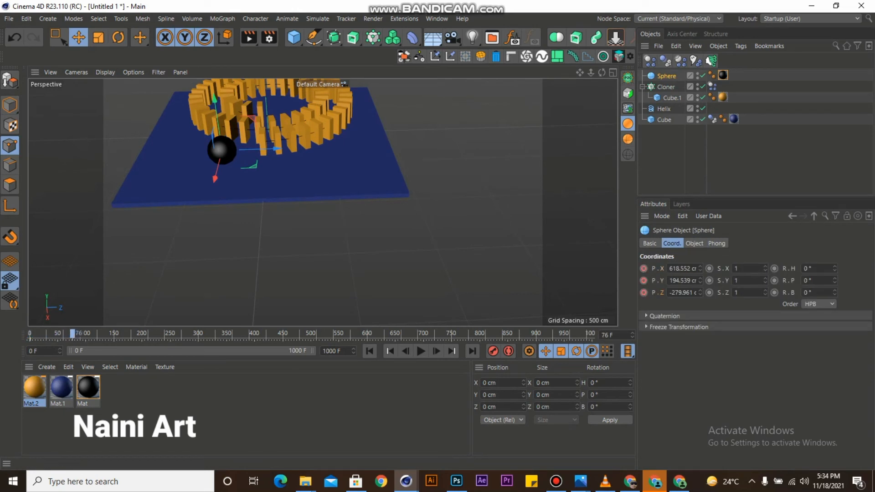
# Move the sphere past the first block to about X 562 cm and Z 149 cm and keyframe its position at frame 76
pyautogui.scroll(5, 237, 152)
pyautogui.moveTo(261, 146); pyautogui.dragTo(376, 144)
pyautogui.keyDown('alt'); pyautogui.moveTo(209, 148); pyautogui.dragTo(353, 142); pyautogui.keyUp('alt')
pyautogui.scroll(-3, 357, 143)
pyautogui.scroll(5, 369, 123)
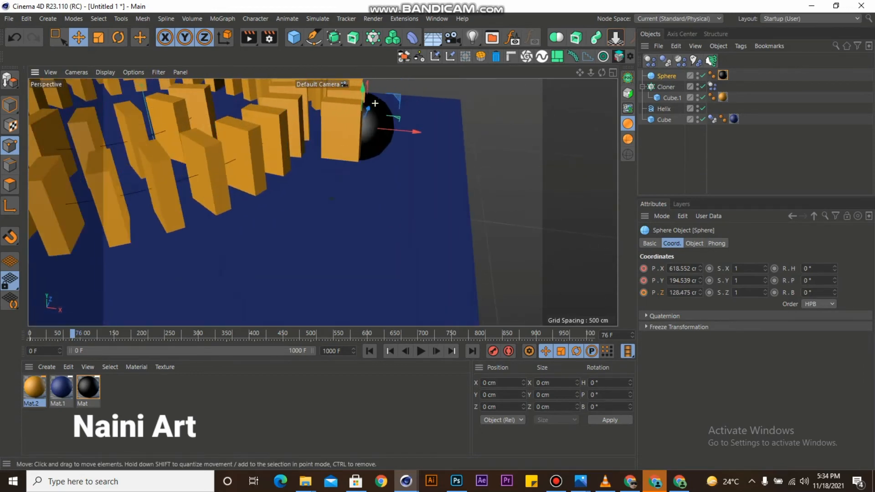
pyautogui.moveTo(416, 132); pyautogui.dragTo(278, 136)
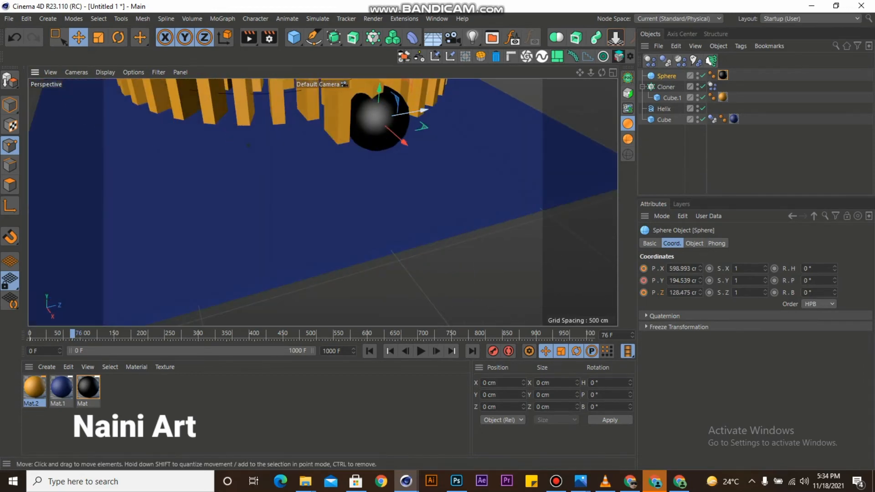
pyautogui.moveTo(422, 110); pyautogui.dragTo(429, 109)
pyautogui.moveTo(411, 142)
pyautogui.mouseDown()
pyautogui.moveTo(404, 136)
pyautogui.moveTo(402, 153)
pyautogui.mouseUp()
pyautogui.scroll(-4, 405, 138)
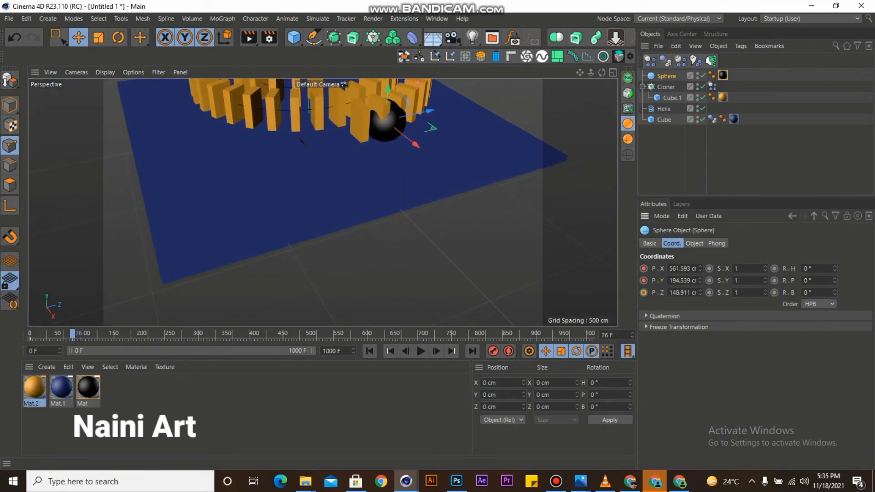
# Return to frame 0 and play the animation to check the sphere's motion
pyautogui.moveTo(72, 334); pyautogui.dragTo(29, 333)
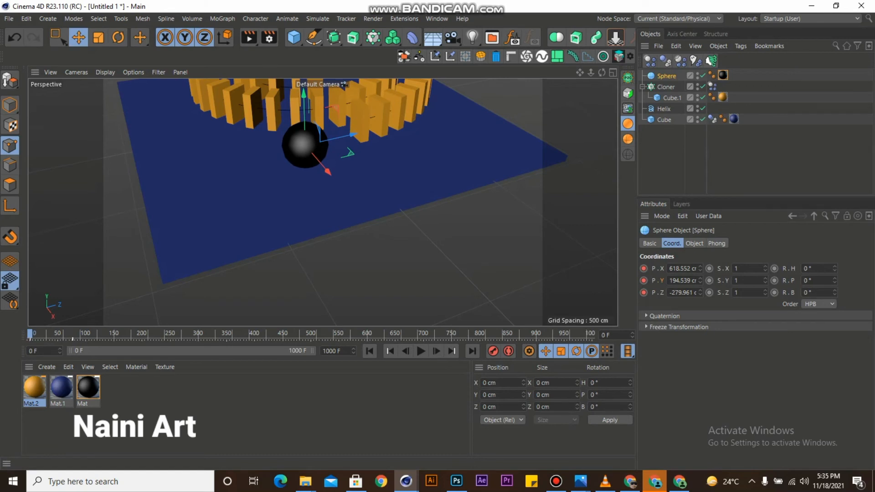
pyautogui.click(421, 351)
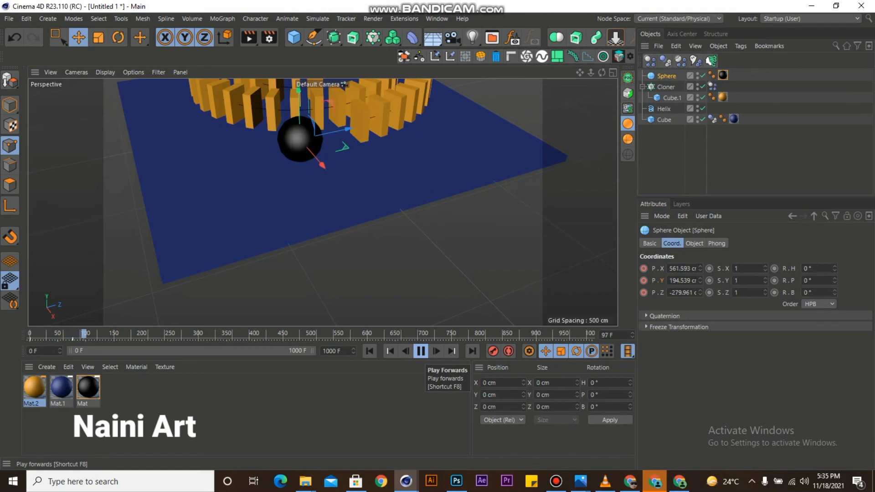
pyautogui.click(421, 350)
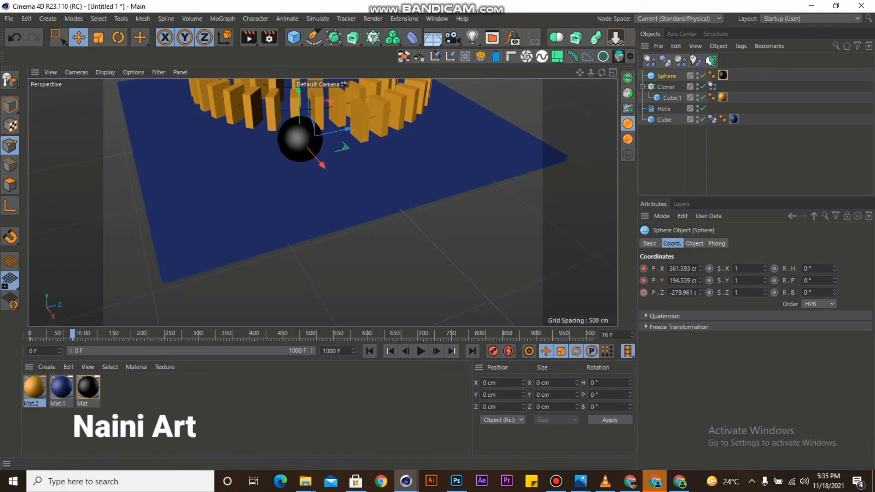
# Set the animation's end frame to 100 and delete the sphere's keyframe at frame 76
pyautogui.moveTo(74, 334); pyautogui.dragTo(42, 334)
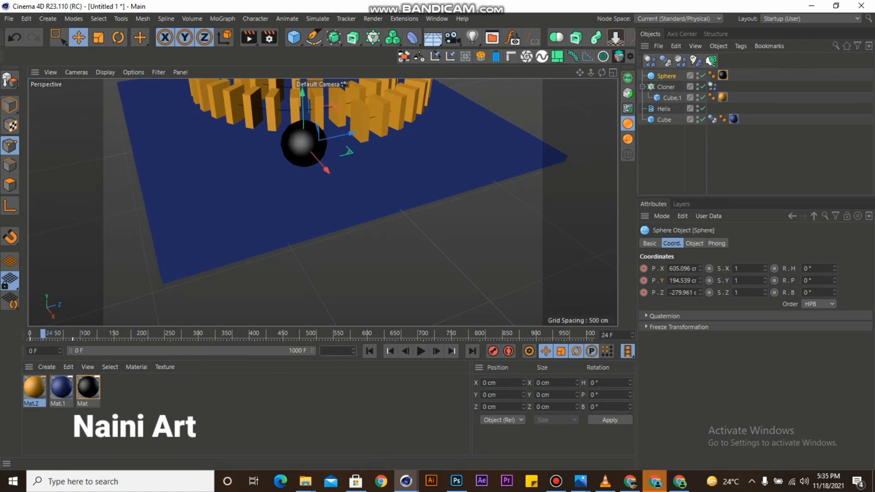
pyautogui.press('Return')
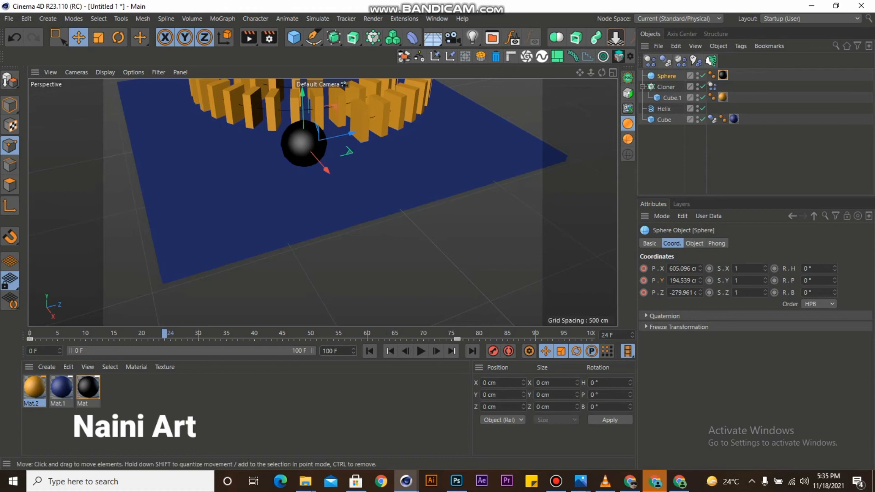
pyautogui.moveTo(165, 334); pyautogui.dragTo(429, 334)
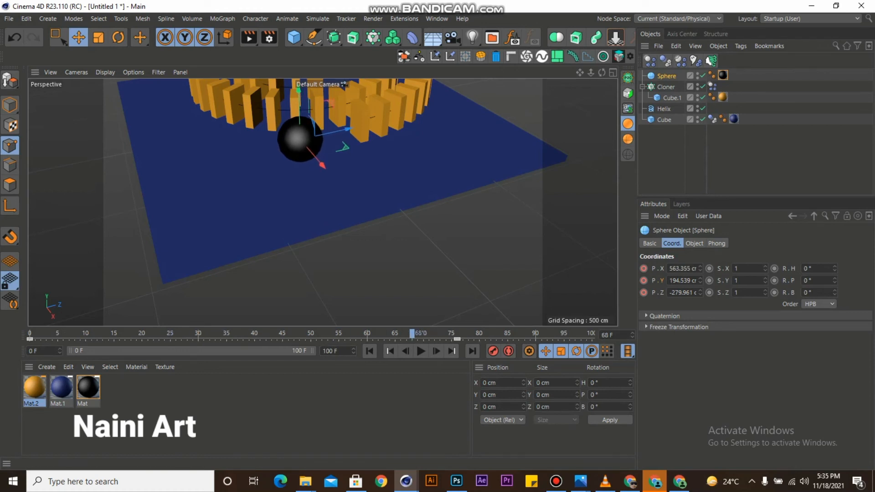
pyautogui.click(457, 339)
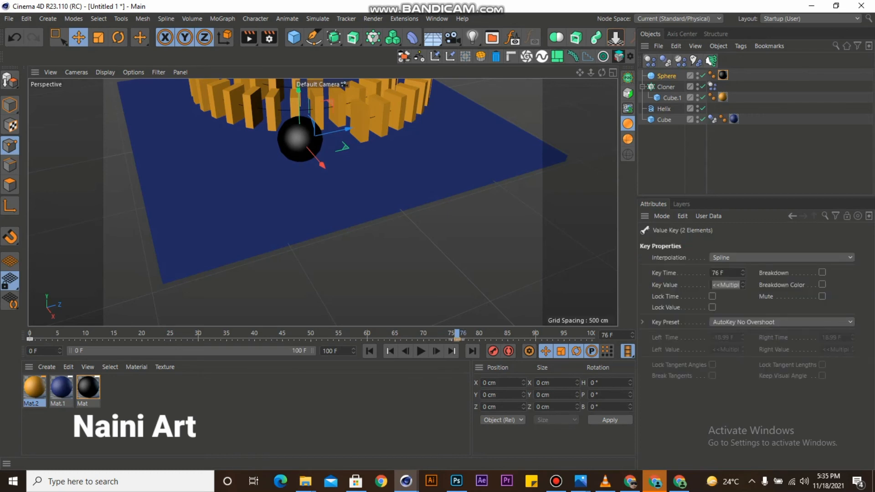
pyautogui.press('Delete')
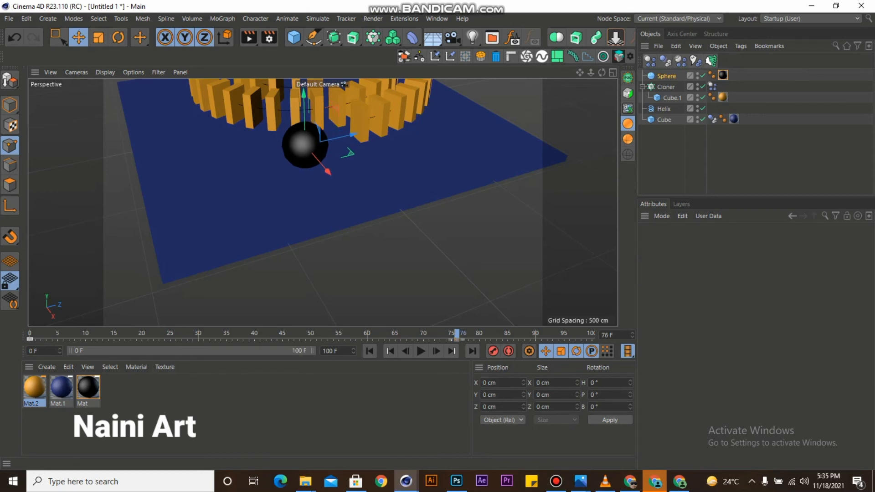
# Move the sphere through the first blocks to about X 595 cm and Z 84 cm and keyframe its position at frame 76
pyautogui.click(30, 339)
pyautogui.scroll(-4, 335, 129)
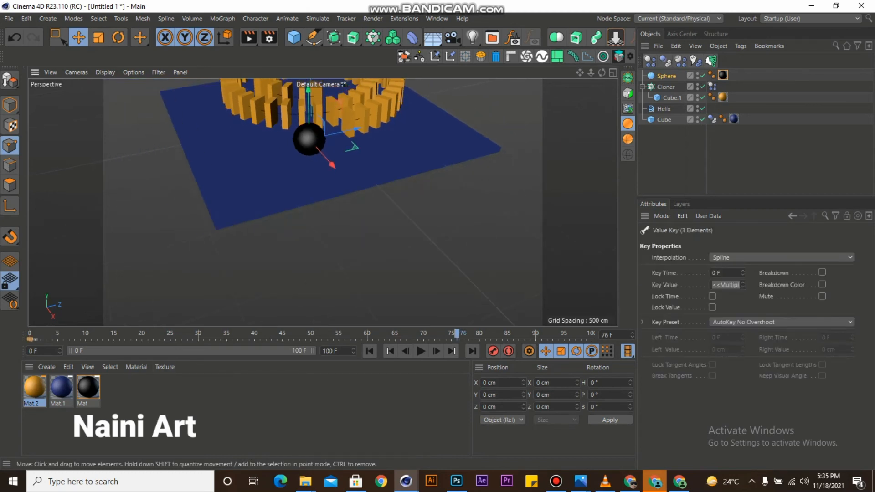
pyautogui.scroll(4, 423, 127)
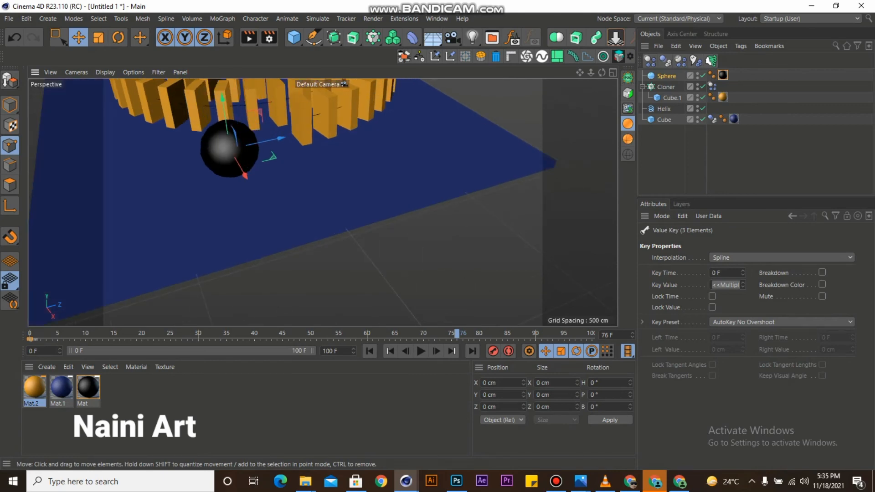
pyautogui.keyDown('alt'); pyautogui.moveTo(292, 182); pyautogui.dragTo(314, 196); pyautogui.keyUp('alt')
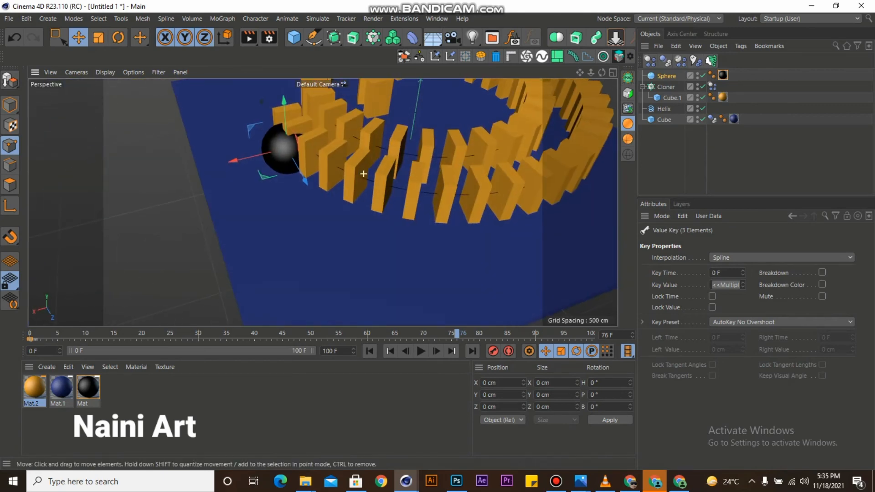
pyautogui.keyDown('alt'); pyautogui.moveTo(363, 173); pyautogui.dragTo(323, 201); pyautogui.keyUp('alt')
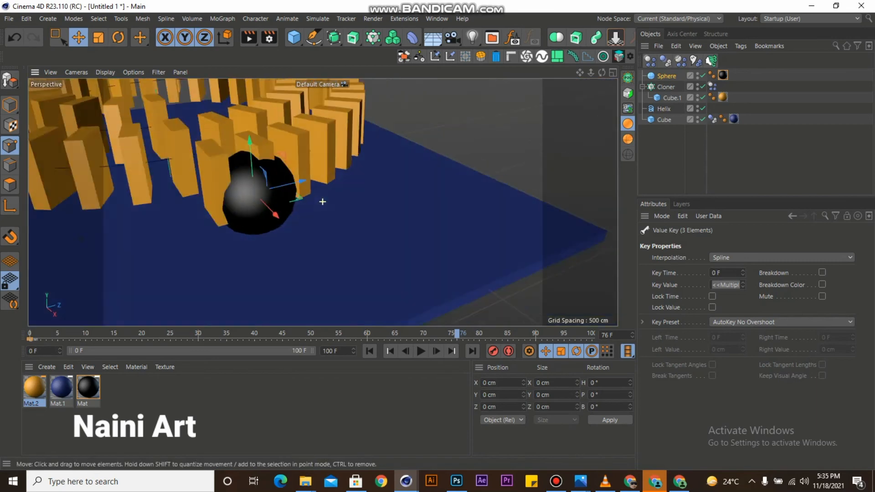
pyautogui.scroll(-3, 186, 185)
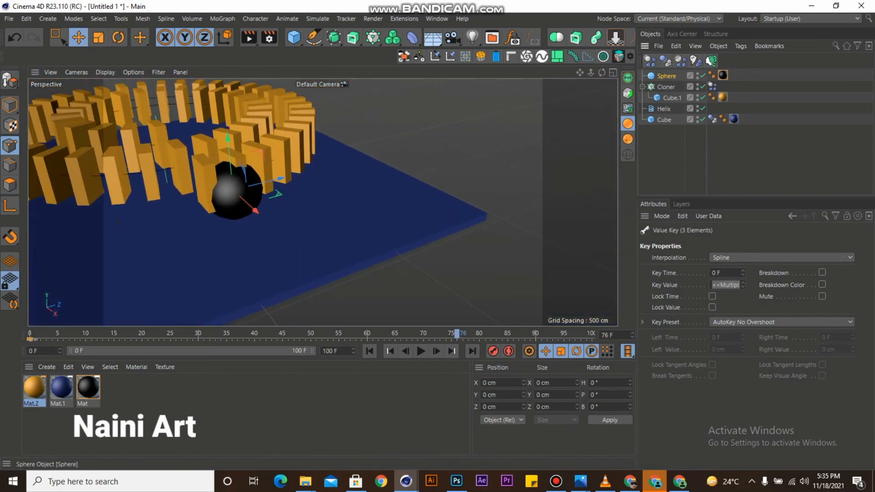
pyautogui.click(666, 76)
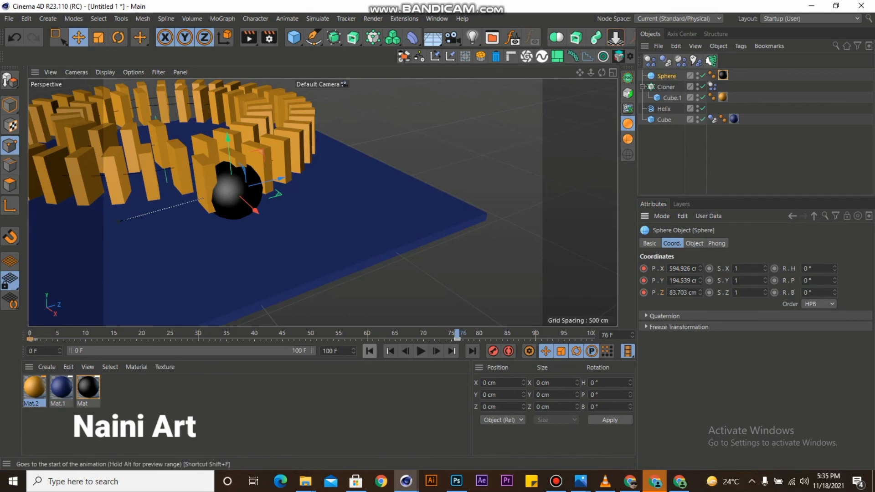
# Play the sphere's animation from the start to check its path toward the blocks, and rewind to frame 0
pyautogui.click(370, 351)
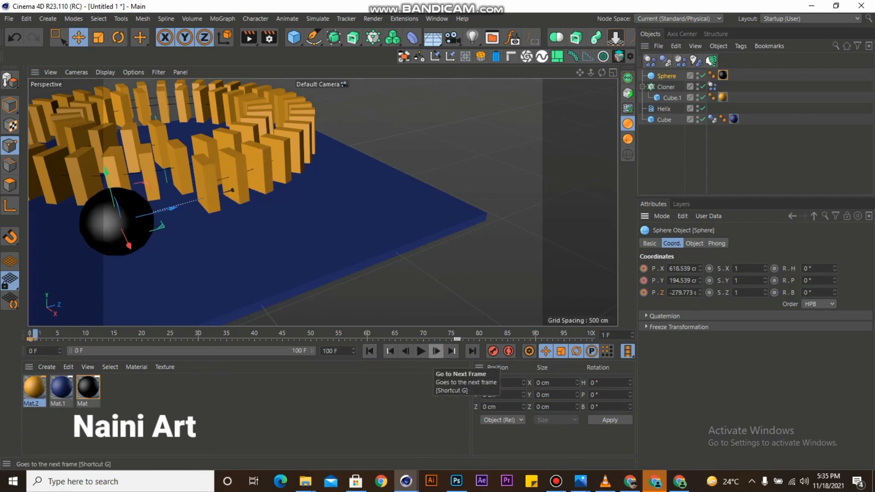
pyautogui.click(420, 351)
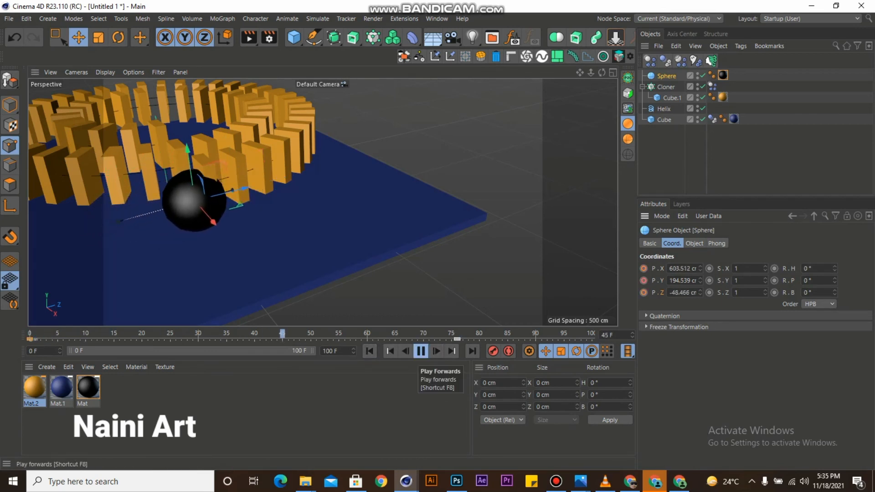
pyautogui.click(421, 350)
pyautogui.click(370, 351)
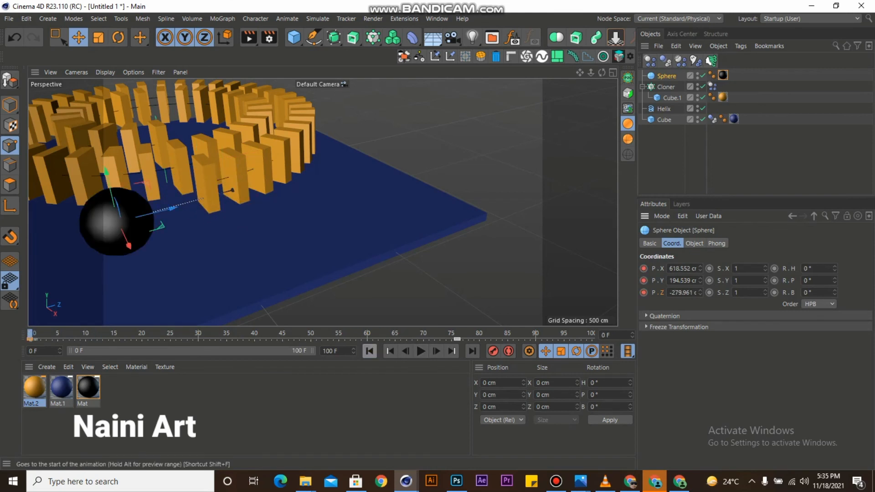
# Watch the running simulation up close and from afar to examine how the sphere knocks over the blocks
pyautogui.scroll(-5, 321, 229)
pyautogui.scroll(8, 322, 228)
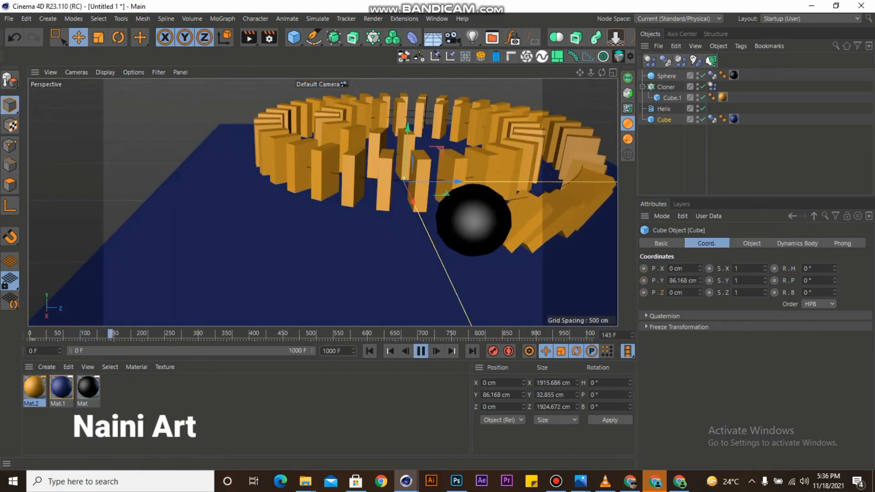
pyautogui.scroll(4, 559, 112)
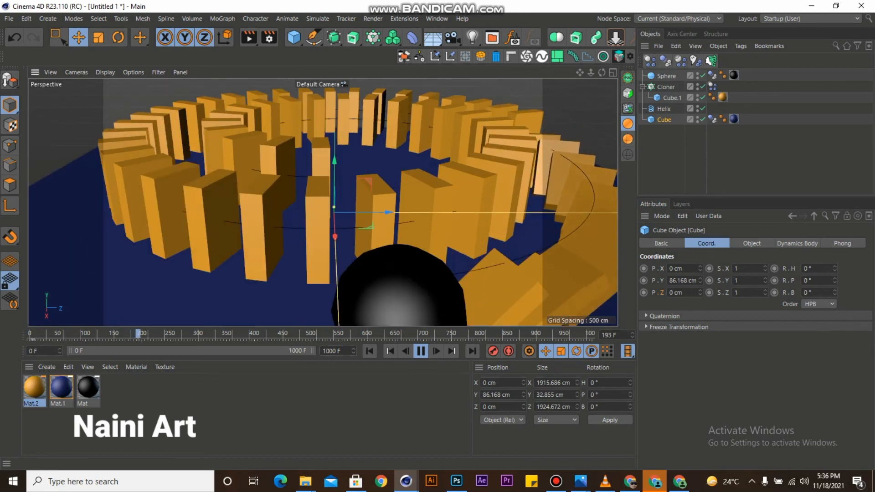
pyautogui.scroll(-4, 528, 108)
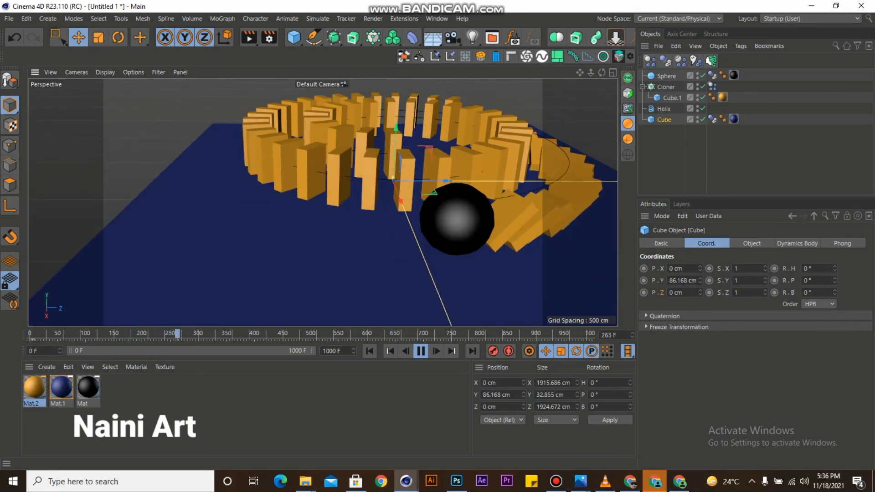
pyautogui.scroll(-3, 323, 202)
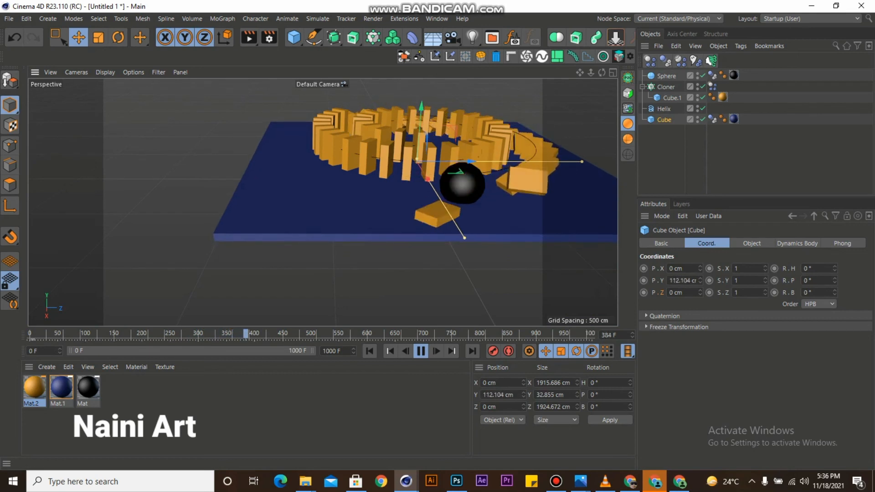
# Replay the simulation from the start and examine the toppling blocks along the spiral from different angles
pyautogui.click(369, 351)
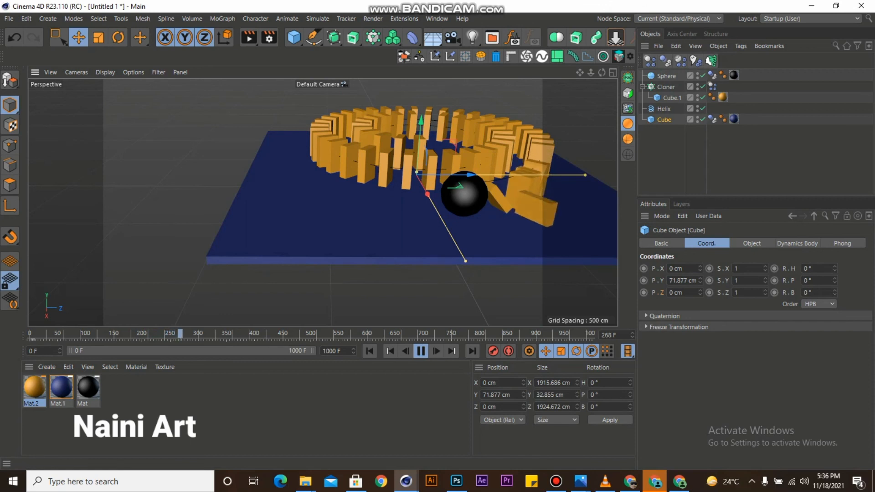
pyautogui.click(370, 351)
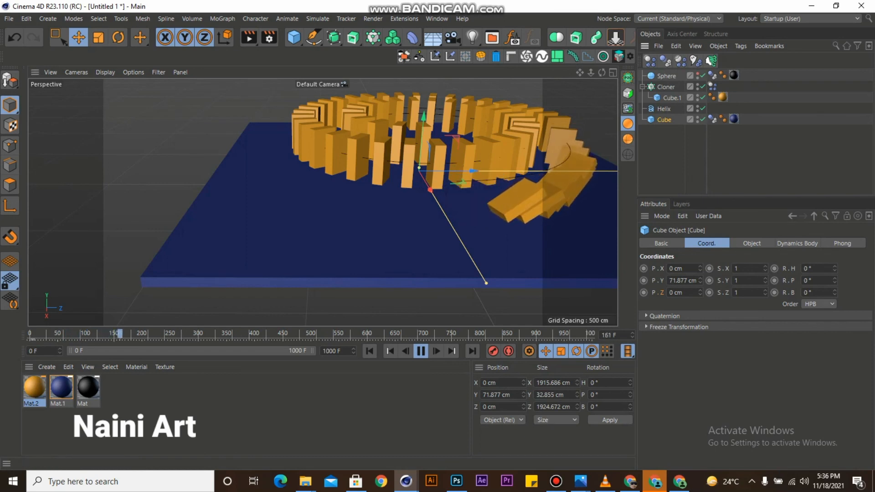
pyautogui.keyDown('alt'); pyautogui.moveTo(510, 191); pyautogui.dragTo(509, 228); pyautogui.keyUp('alt')
pyautogui.scroll(-4, 511, 192)
pyautogui.scroll(5, 515, 109)
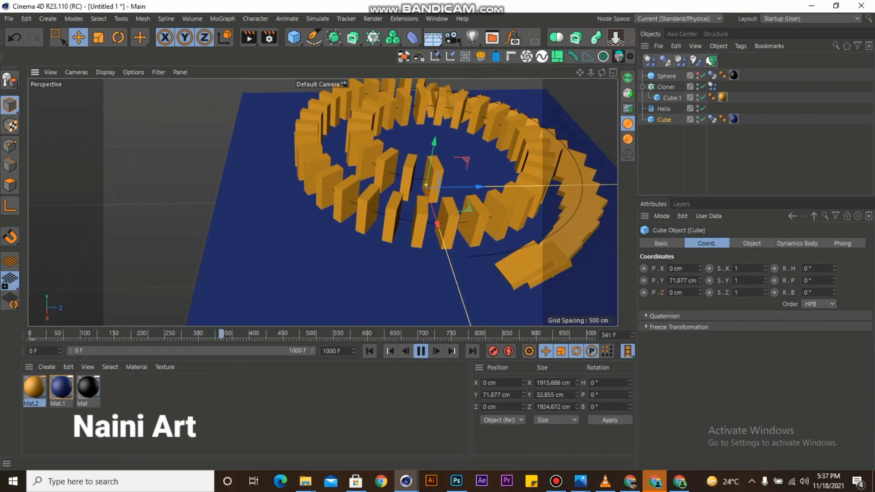
pyautogui.keyDown('alt'); pyautogui.moveTo(342, 97); pyautogui.dragTo(365, 95); pyautogui.keyUp('alt')
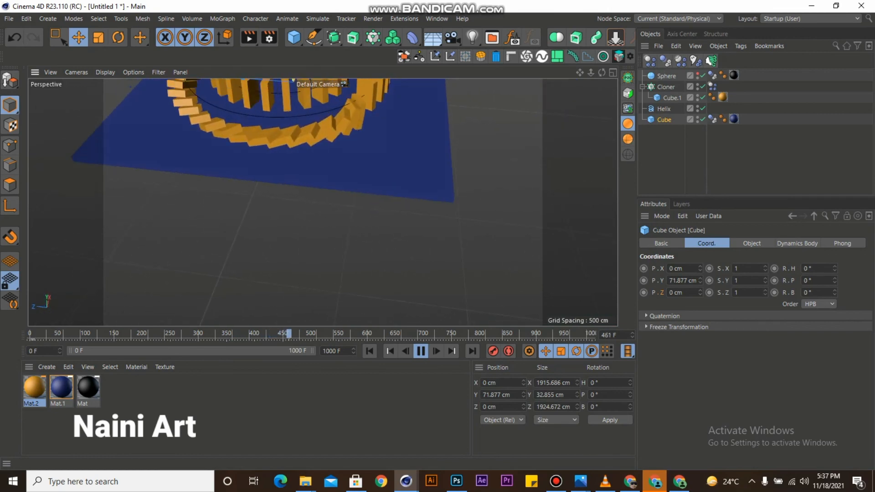